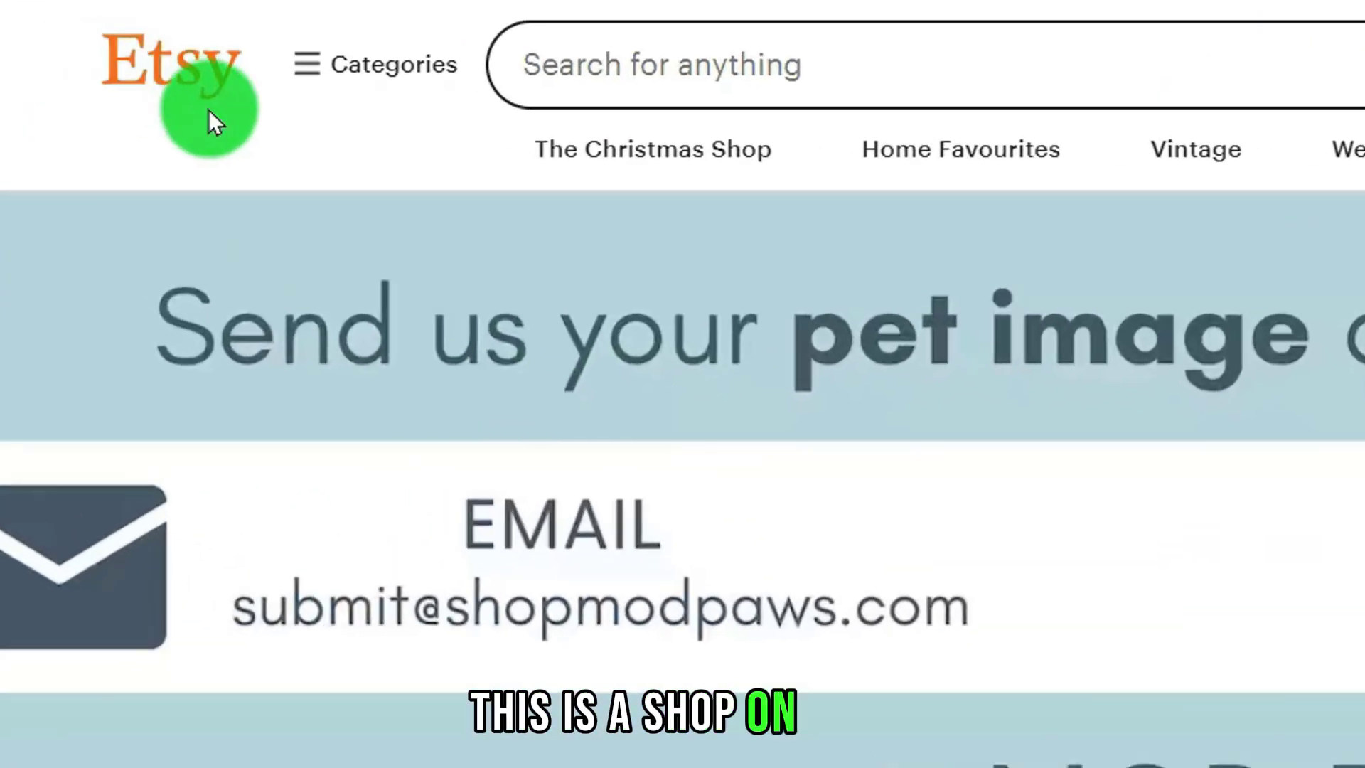
Step: Scroll the ModPawsUS shop page down to its listings and start entering 2,200 in Calculator
scroll(427, 555, "down", 2)
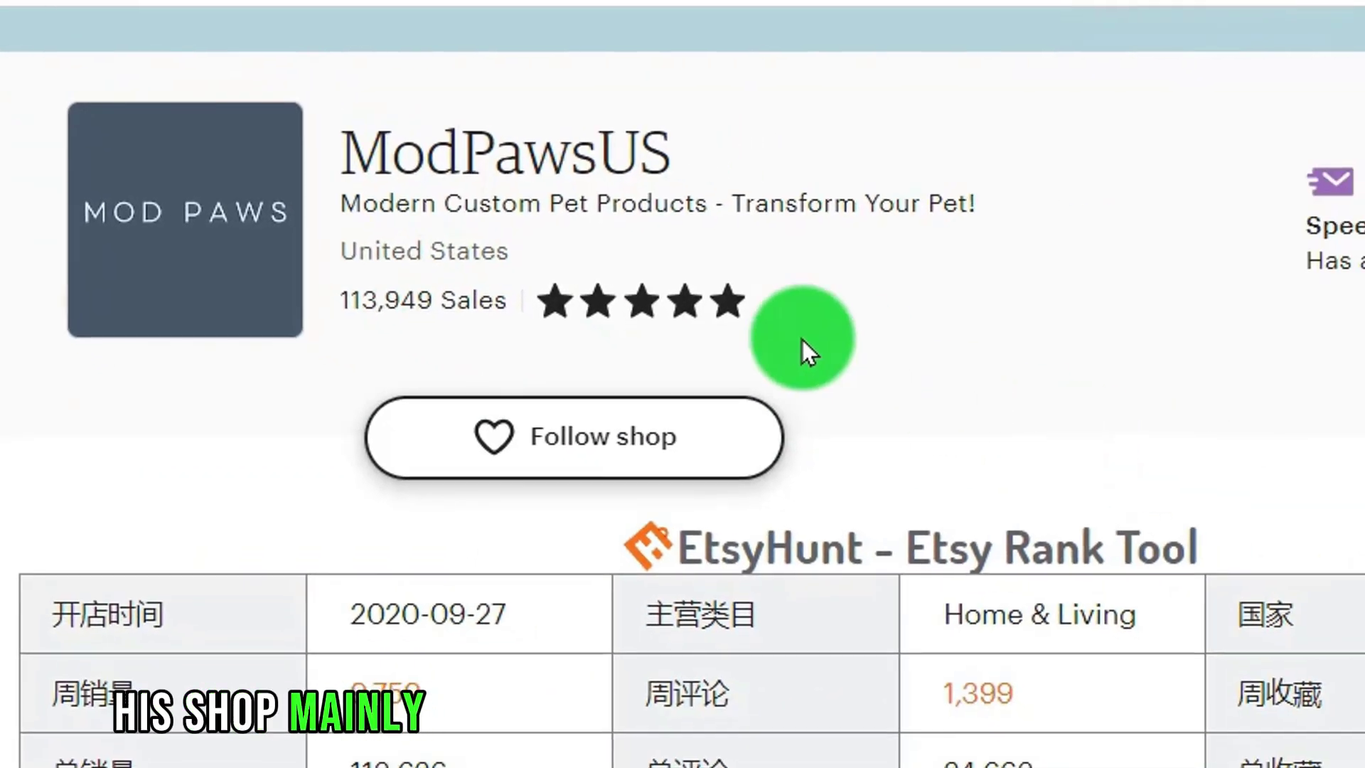
scroll(682, 384, "down", 10)
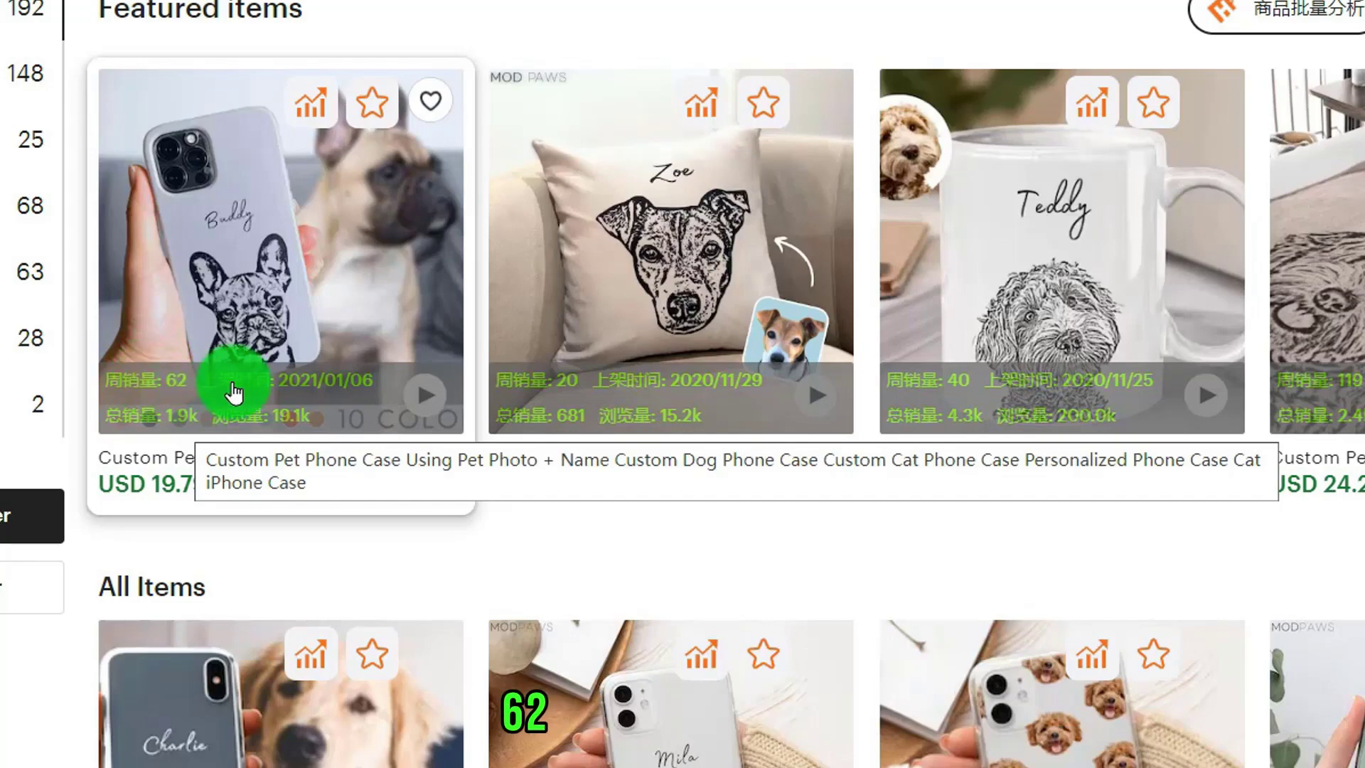
scroll(472, 390, "down", 5)
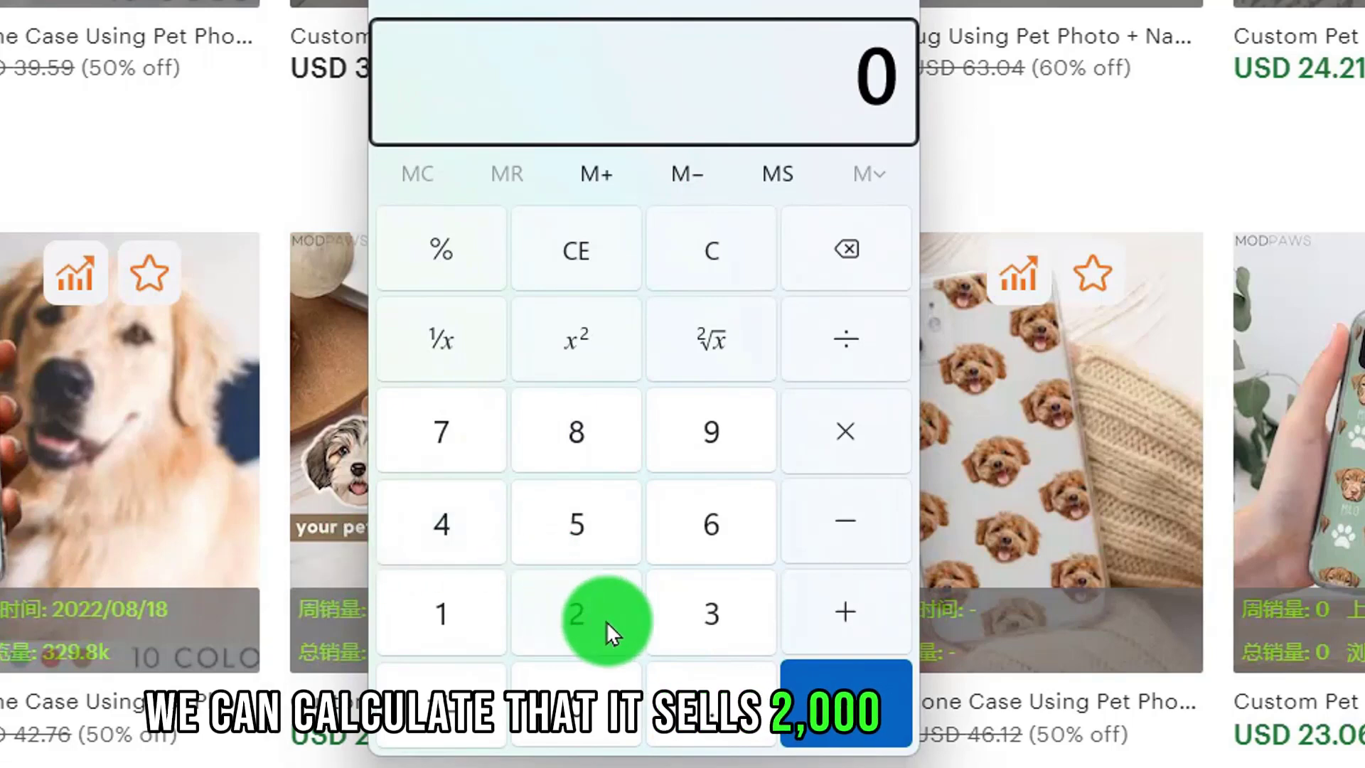
left_click(570, 610)
Step: Clear the calculator and compute 21 × 0.4 = 8.4 profit per order
type("200")
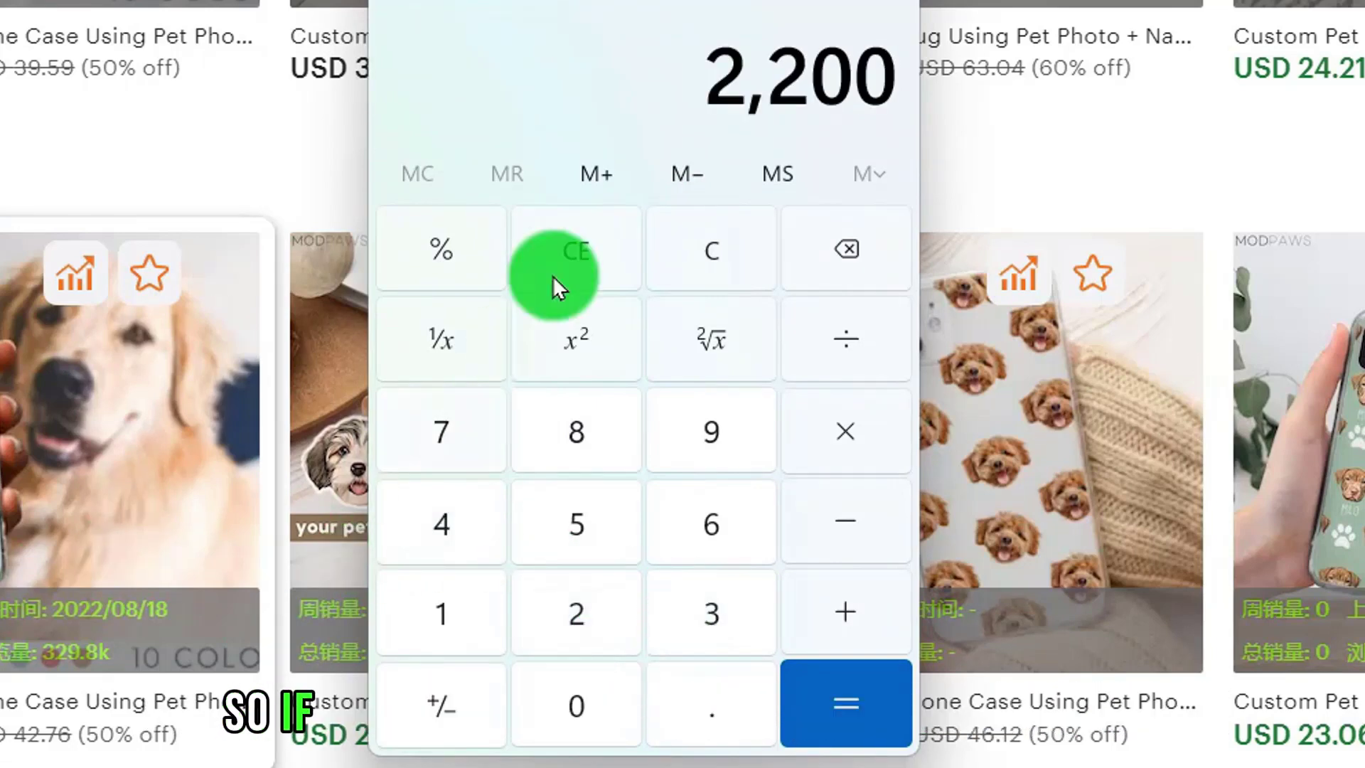
left_click(730, 248)
type("21*0.4")
key("Return")
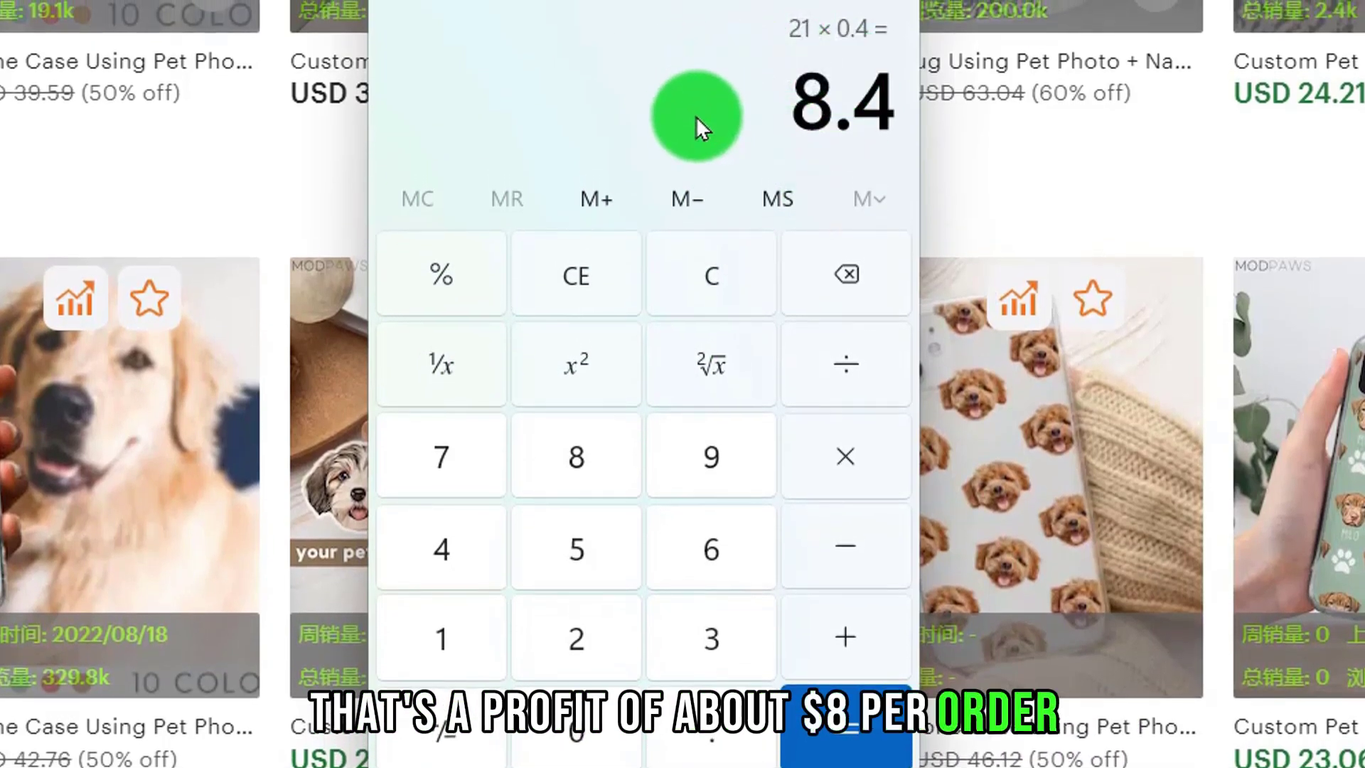
Step: Multiply 8.4 by 2200 to get 18,480 weekly profit
type("*")
left_click(576, 619)
double_click(578, 718)
left_click(864, 697)
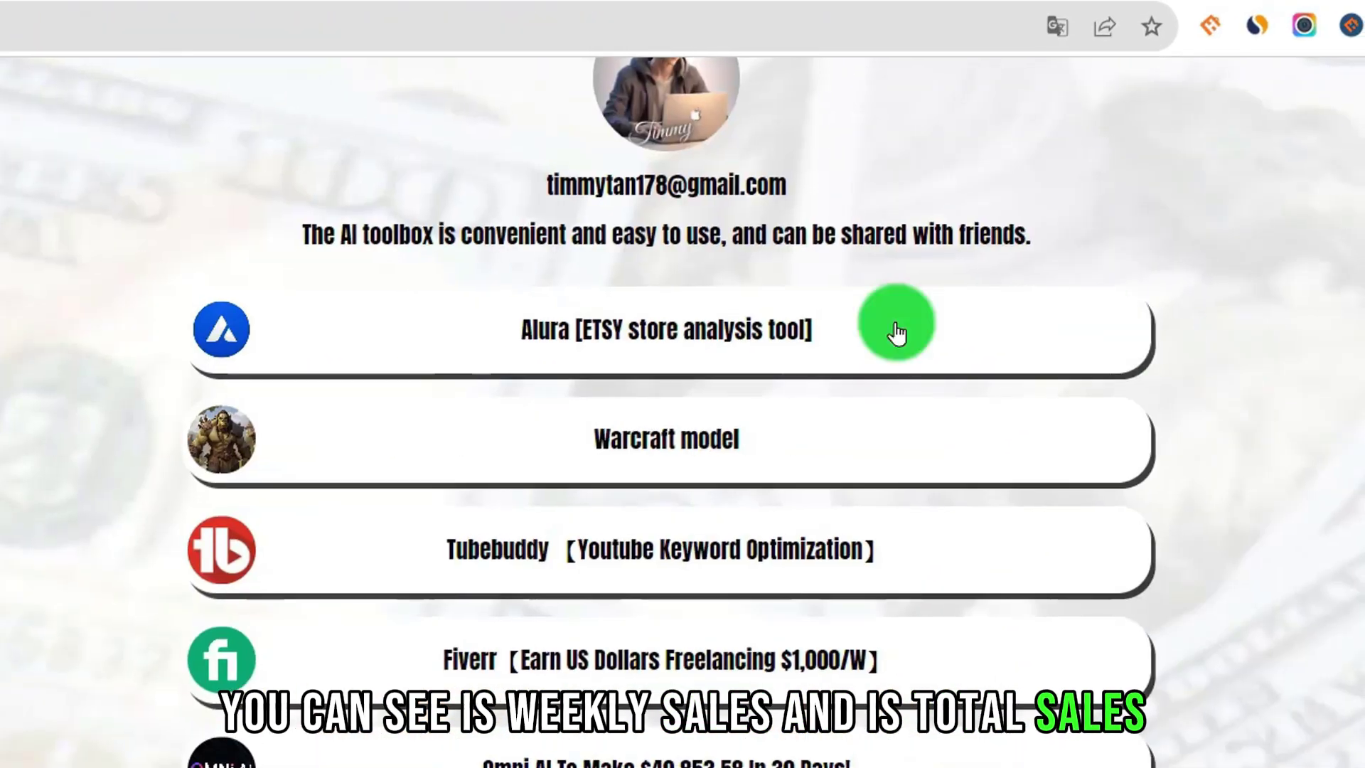
Step: Scroll the ModPawsUS shop page to the EtsyHunt stats table
scroll(444, 672, "down", 1)
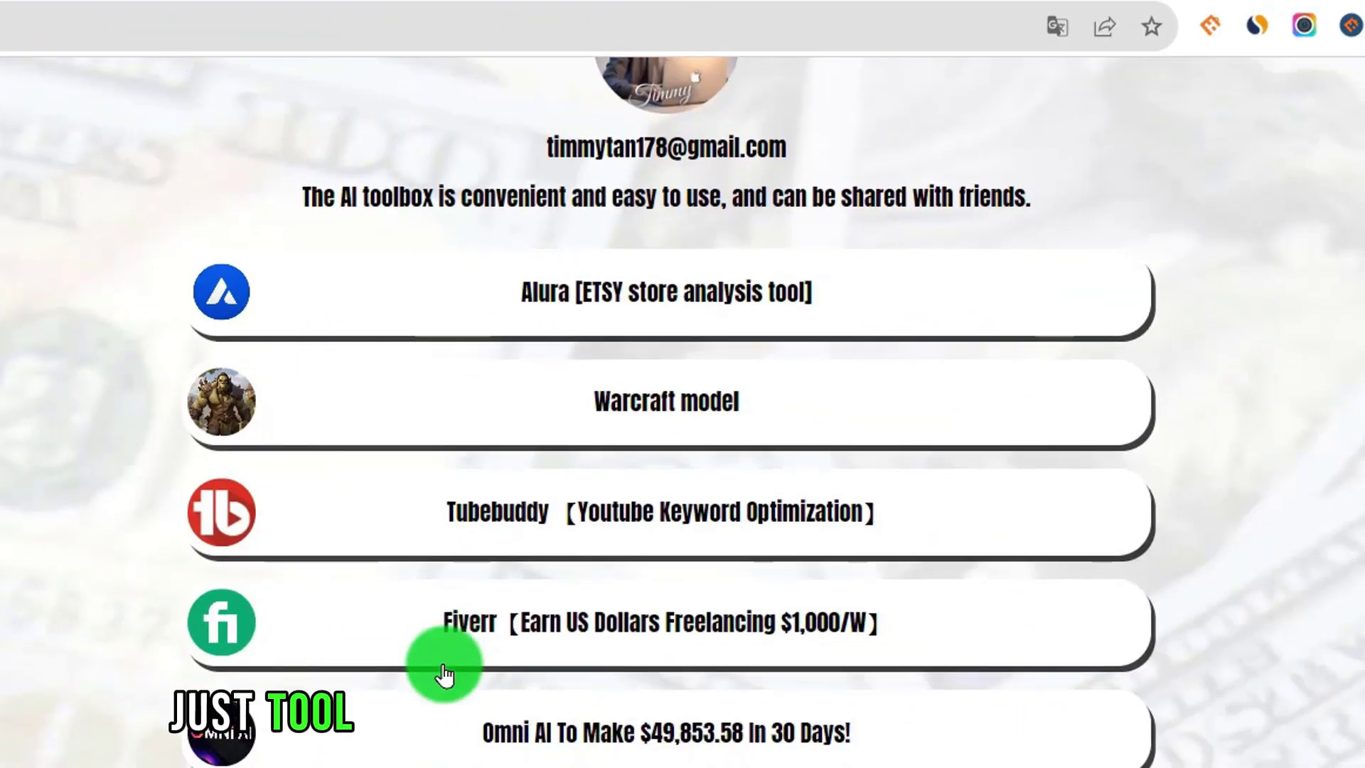
Step: Scroll the AI toolbox list past Alura and Fiverr toward Wondershare
scroll(455, 598, "down", 10)
scroll(519, 445, "down", 3)
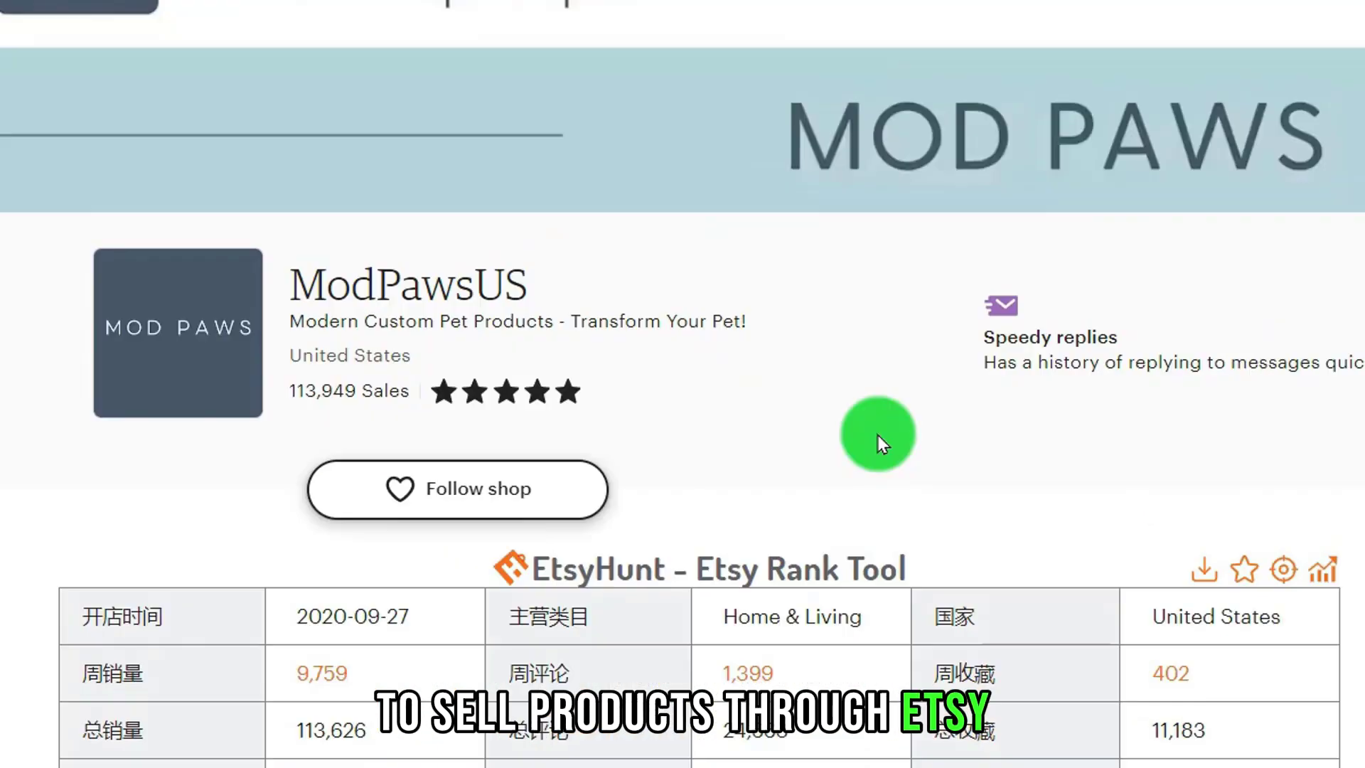
Step: Scroll through the ModPawsUS EtsyHunt stats, Featured items and All Items pet phone cases
scroll(877, 435, "down", 2)
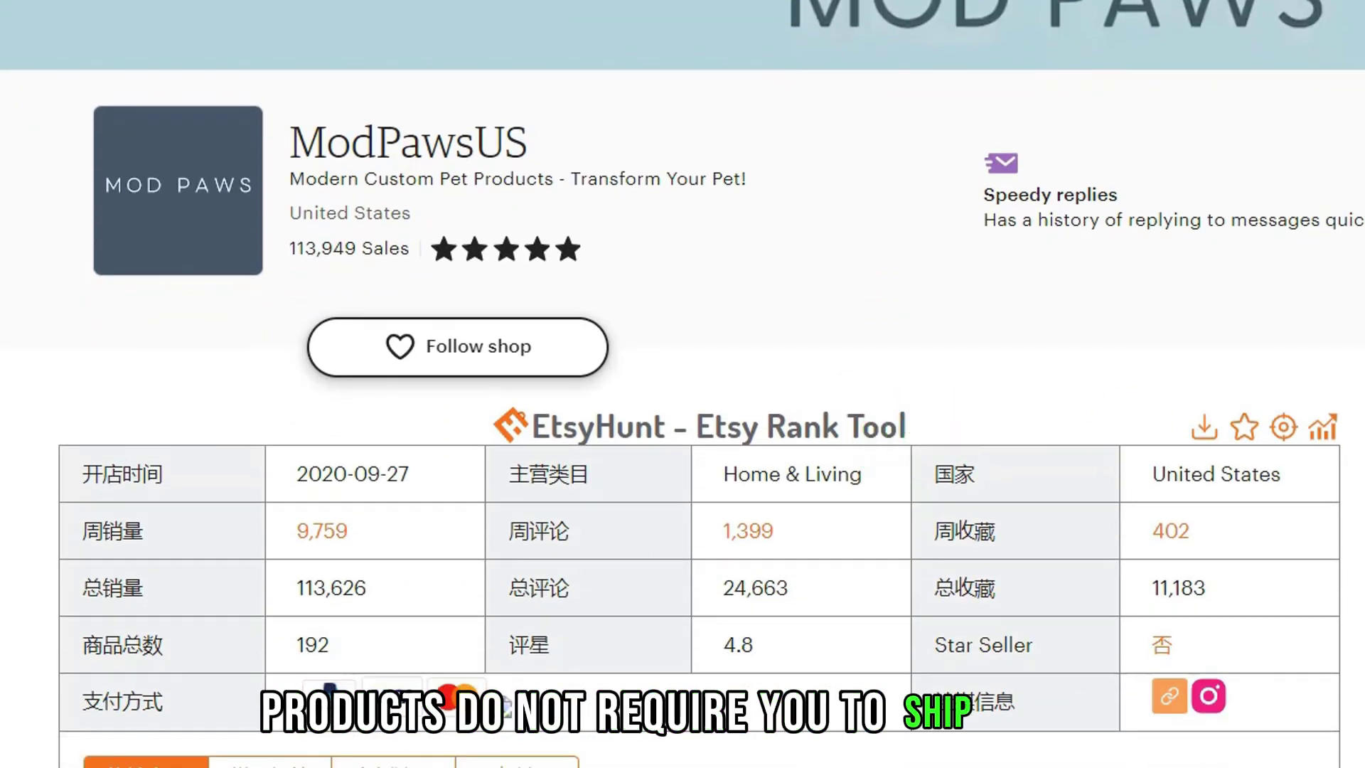
scroll(1114, 361, "down", 2)
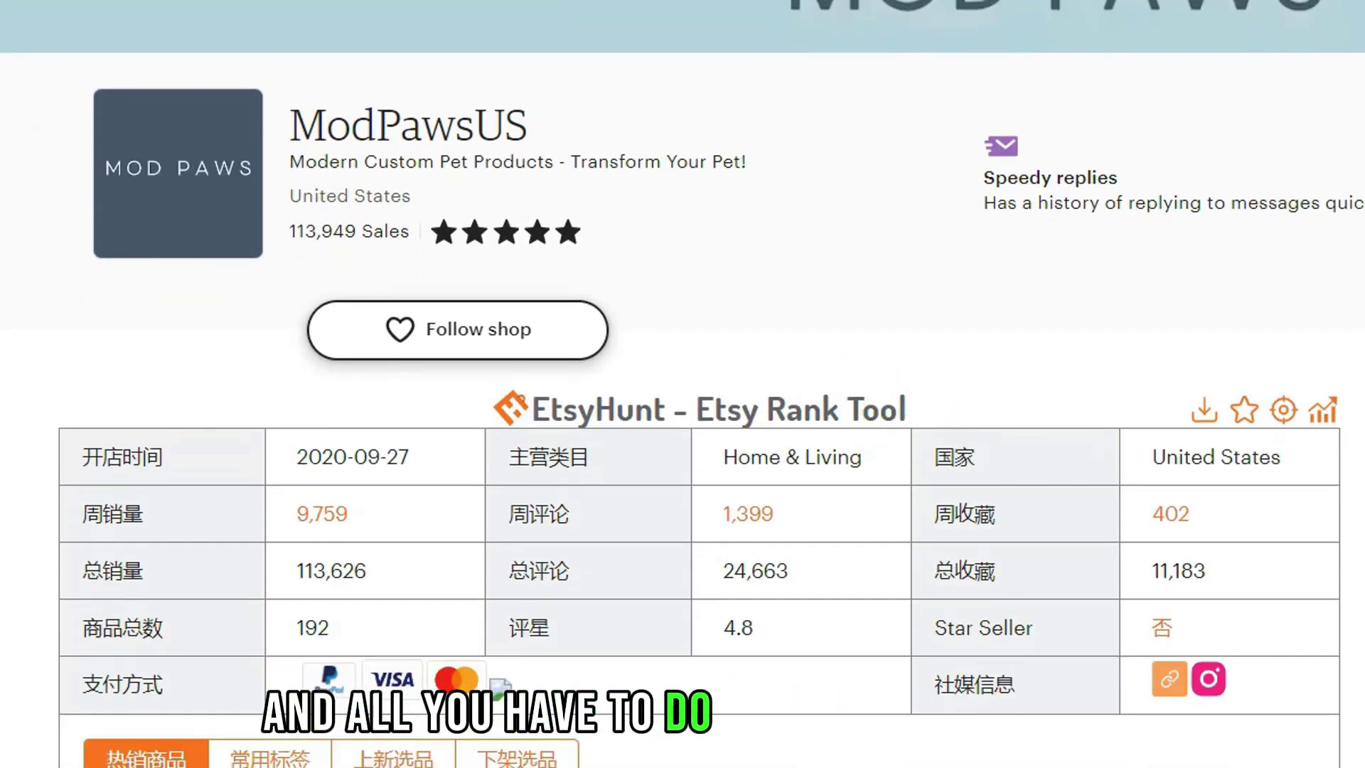
scroll(515, 356, "down", 8)
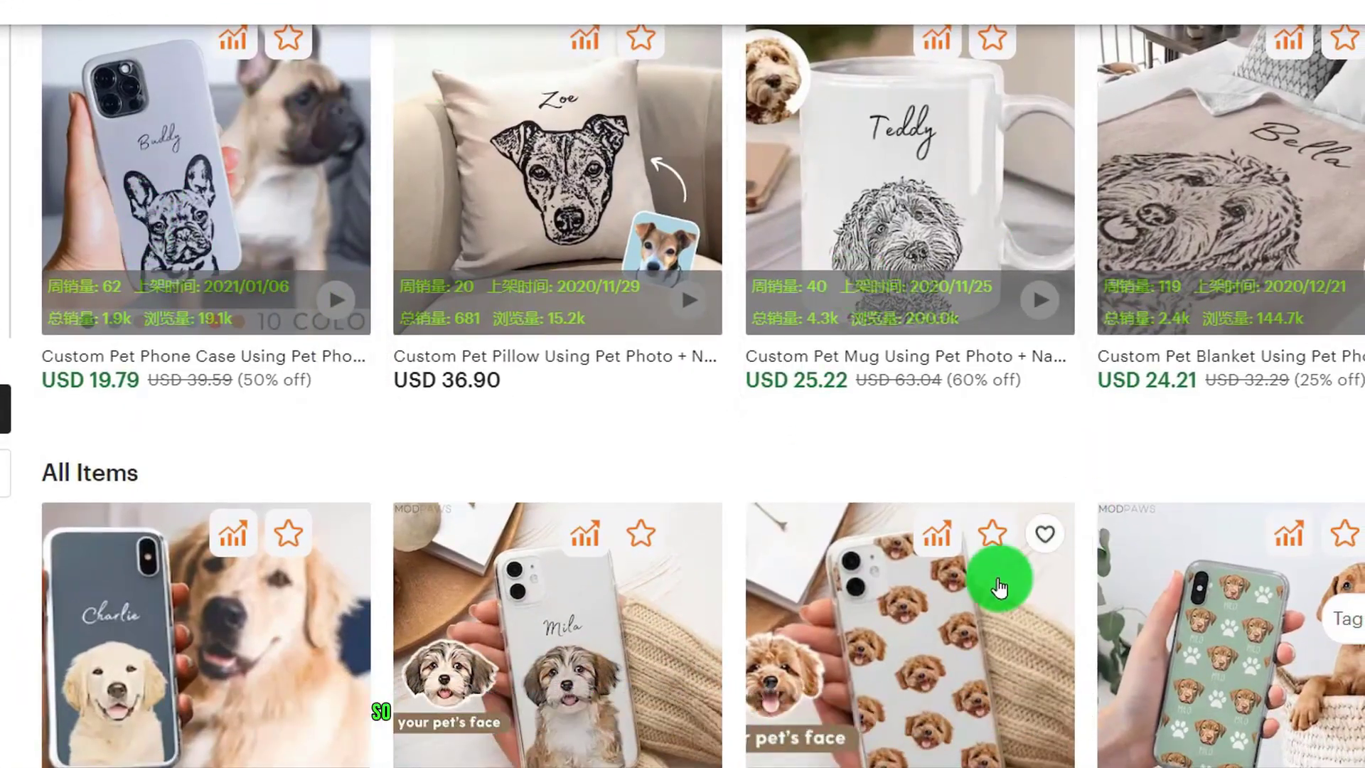
scroll(1113, 476, "down", 1)
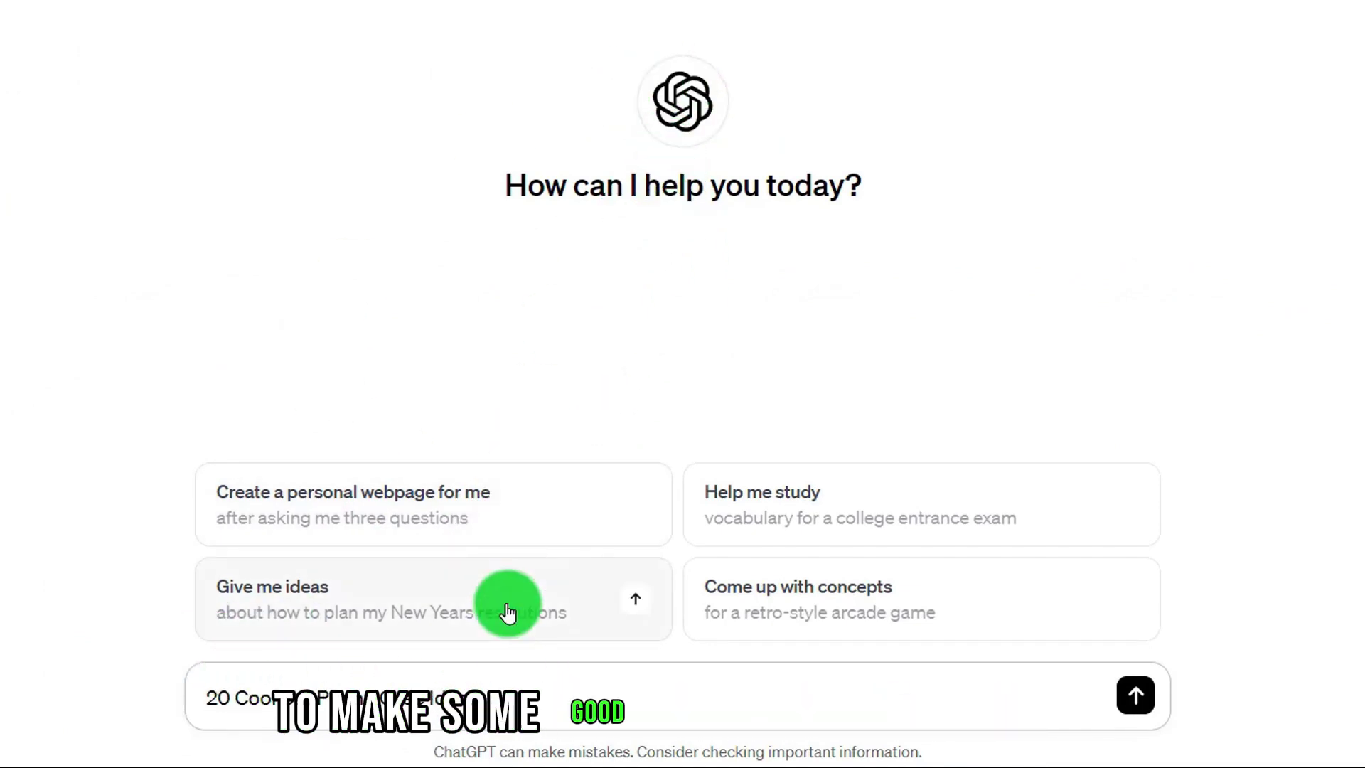
Step: Send the '20 Cool Cat Phone Case Ideas' prompt and select the Minimalist Cat Silhouette description
key("Return")
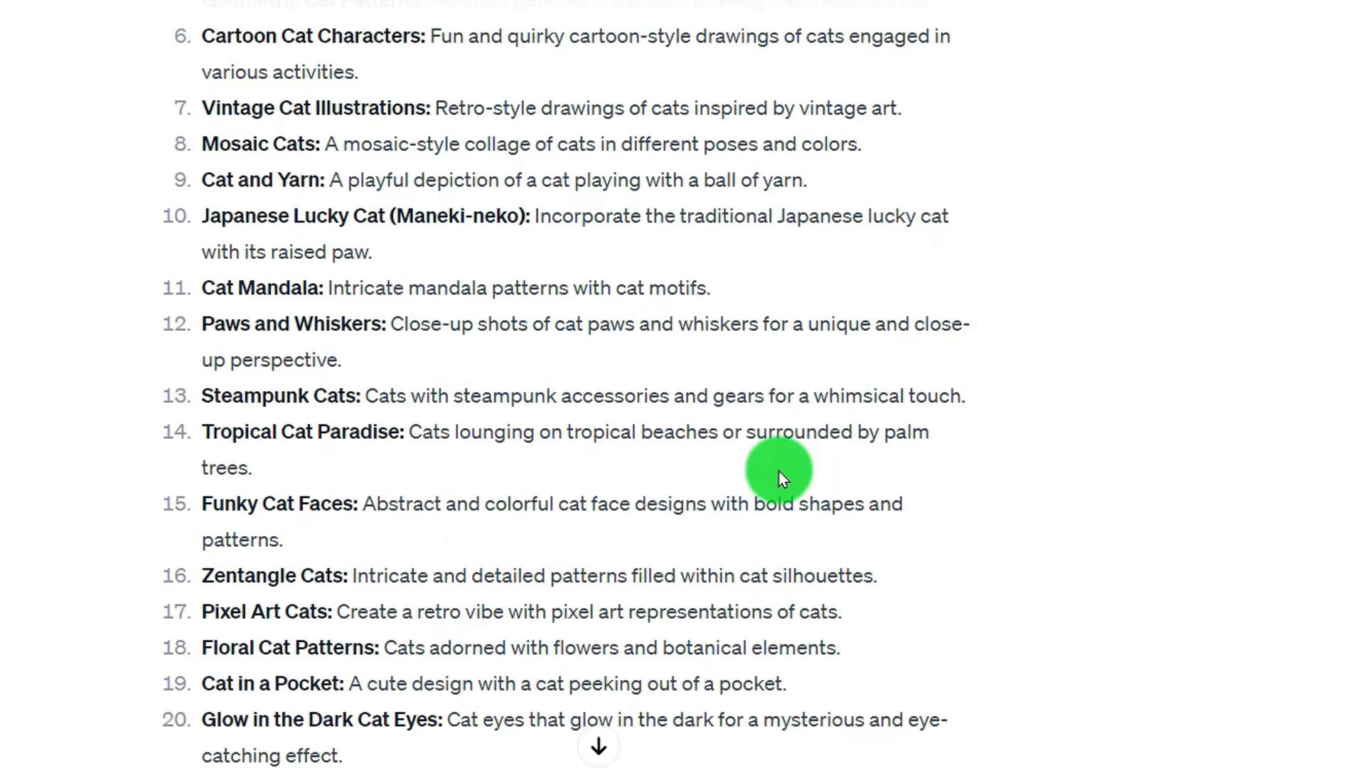
scroll(778, 426, "up", 5)
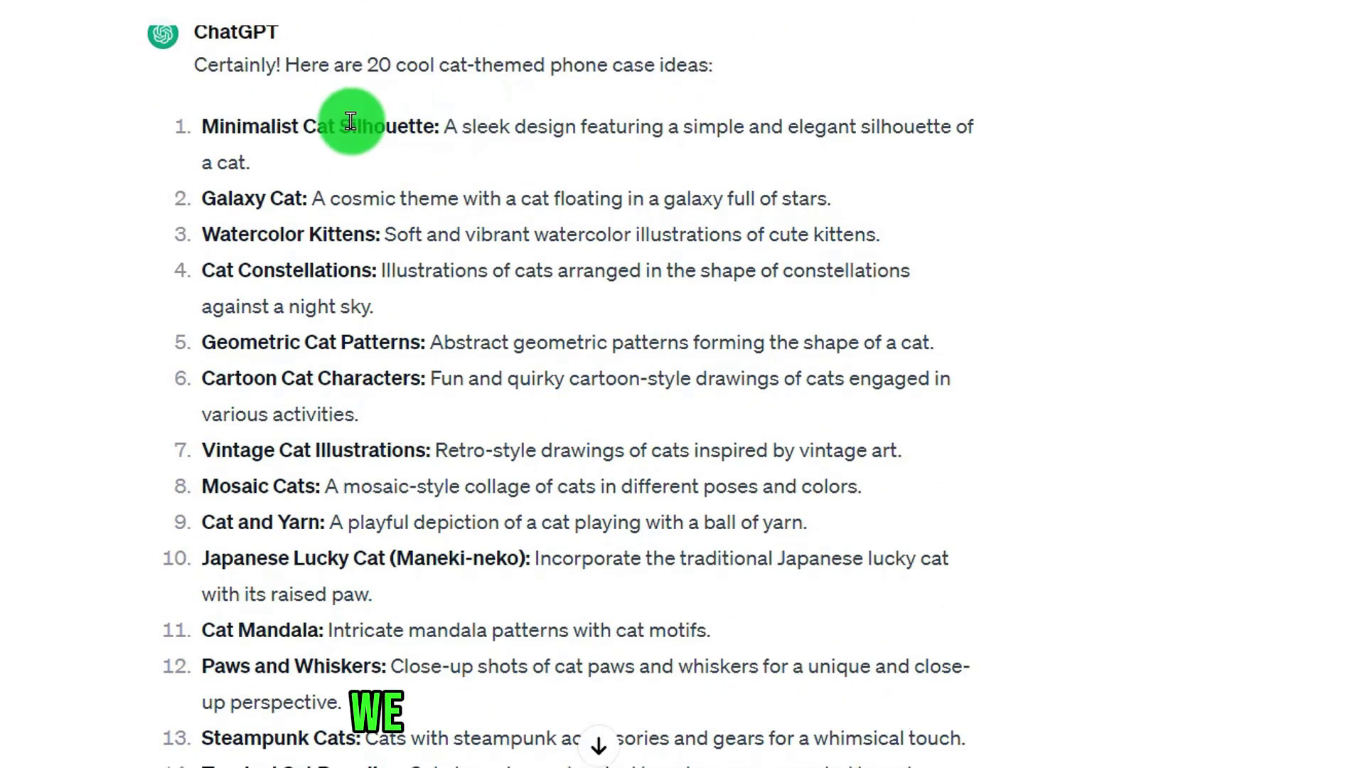
scroll(496, 239, "up", 1)
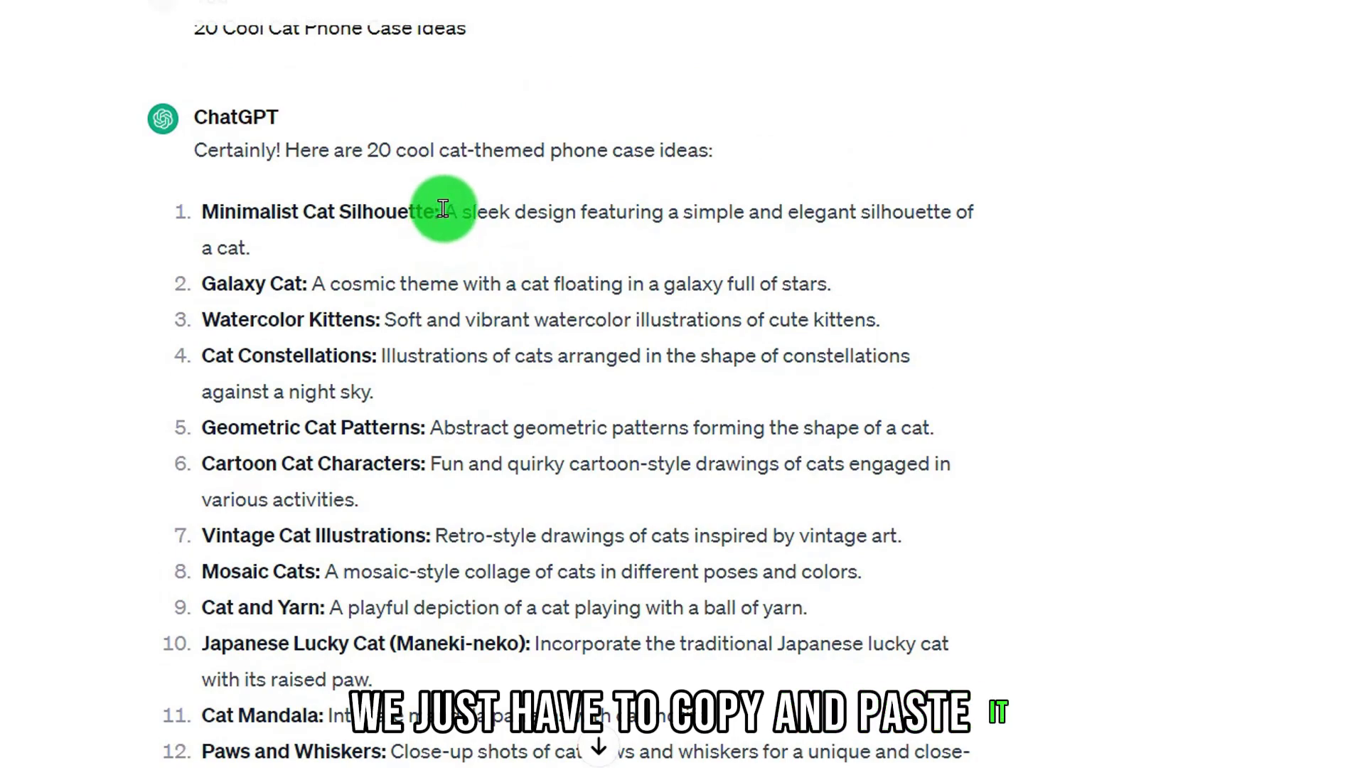
left_click_drag(444, 211, 252, 249)
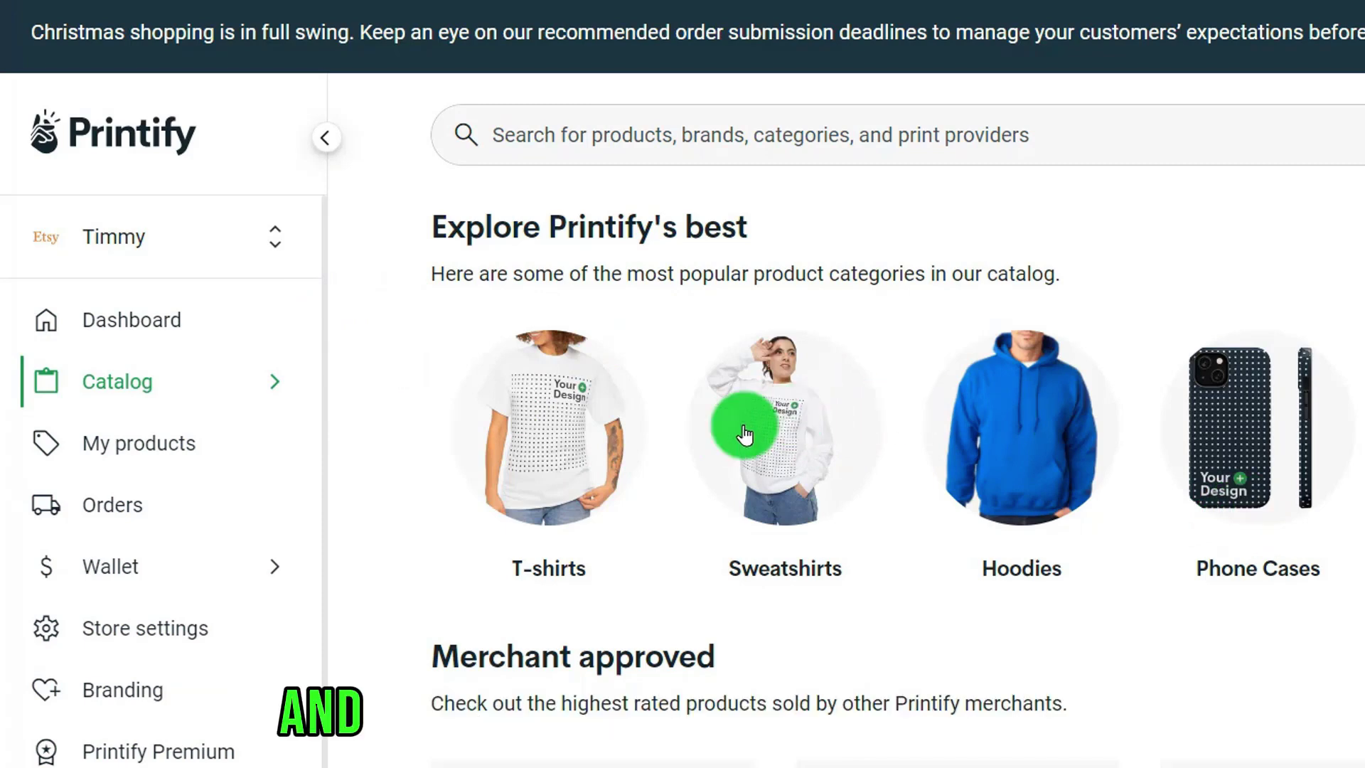
scroll(543, 457, "down", 2)
scroll(542, 426, "down", 2)
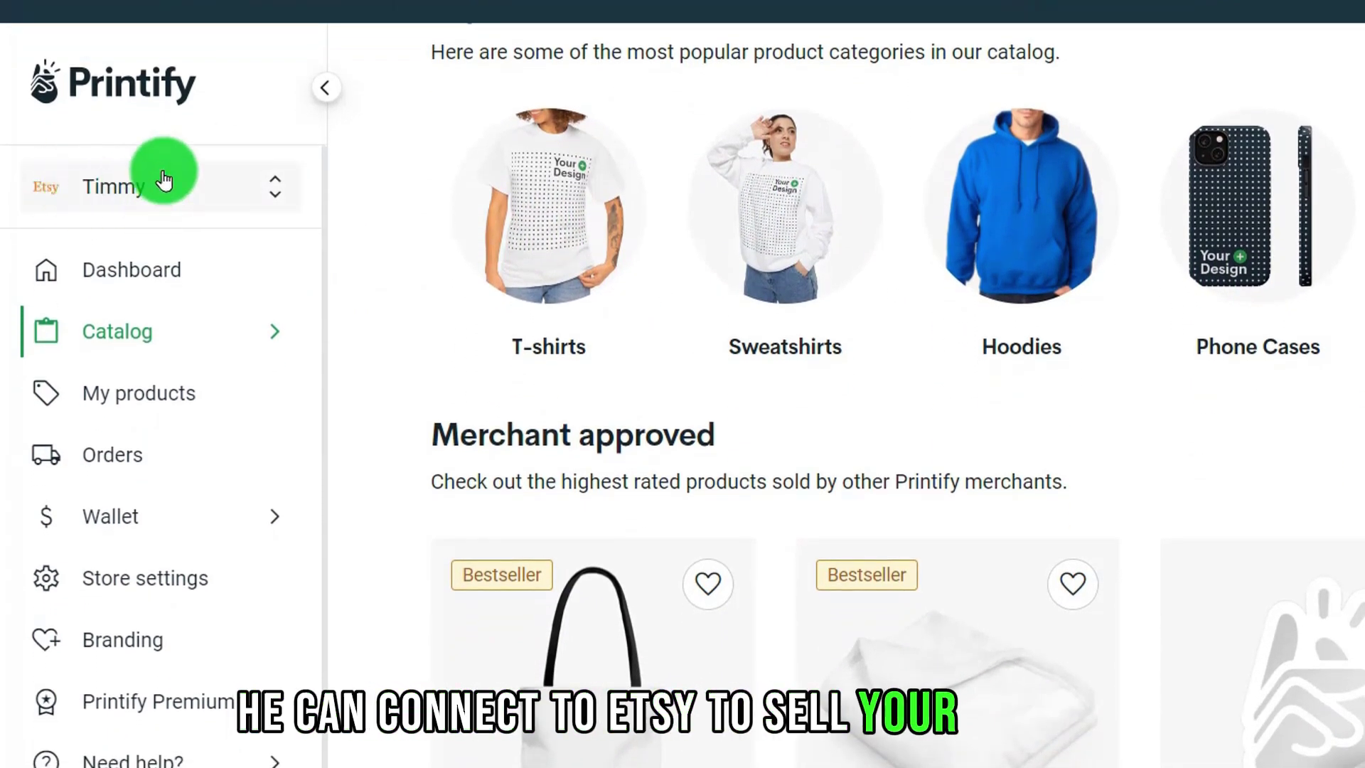
scroll(1155, 352, "up", 2)
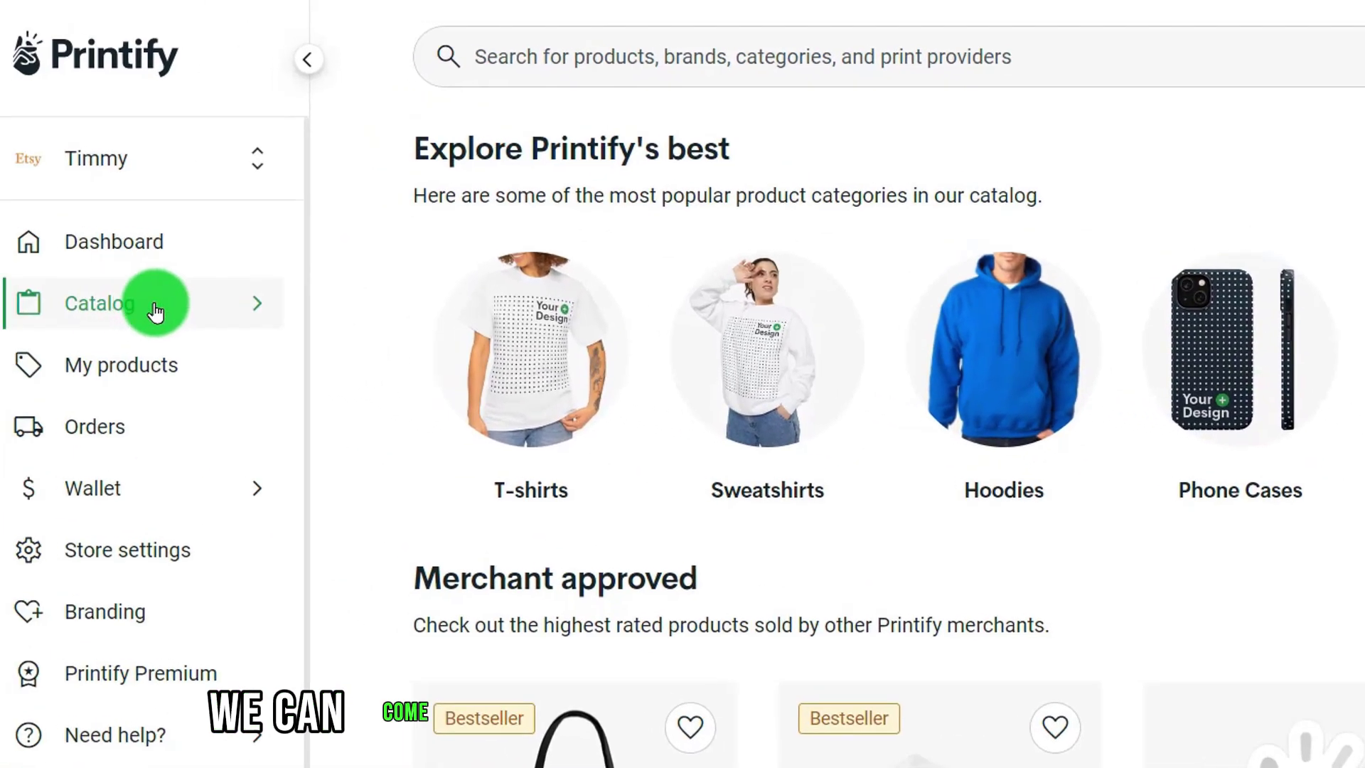
mouse_move(199, 310)
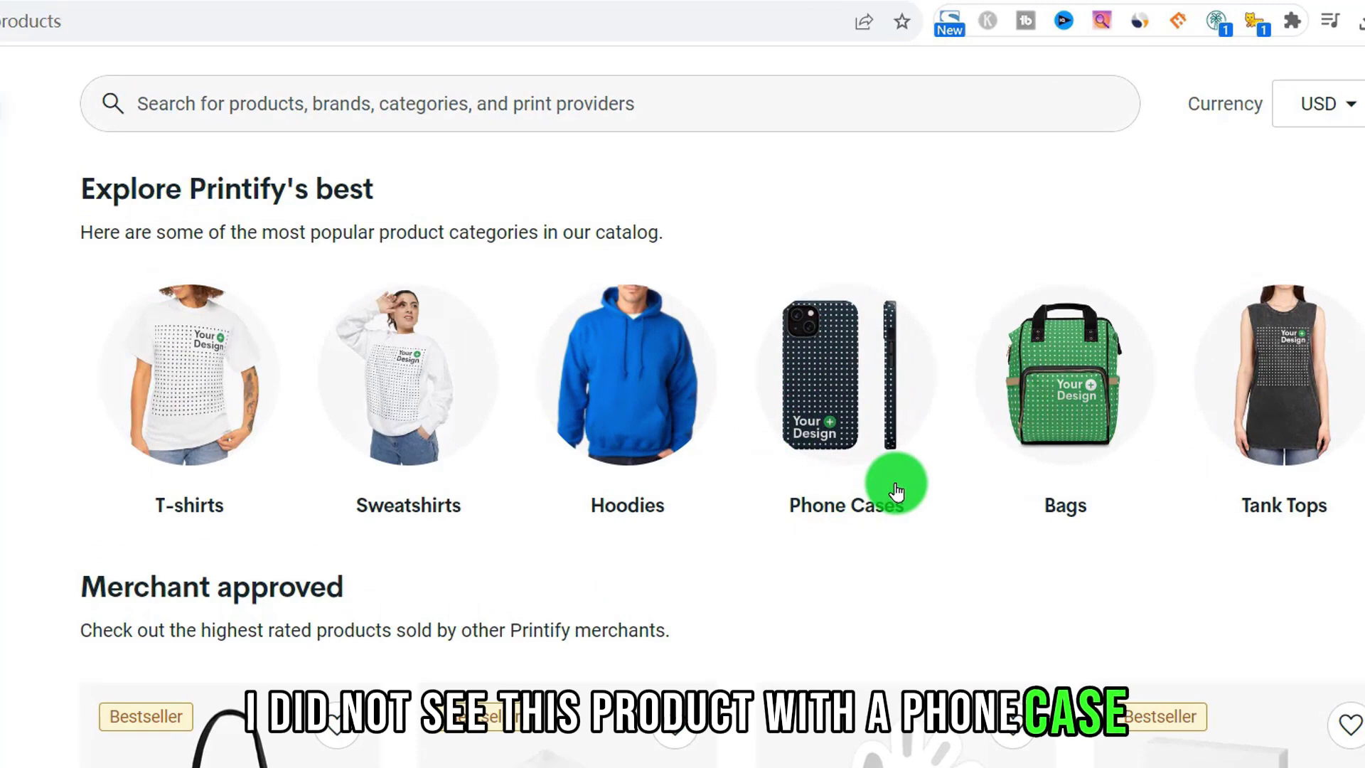
Step: Open the Phone Cases category in Printify and browse the results
left_click(895, 490)
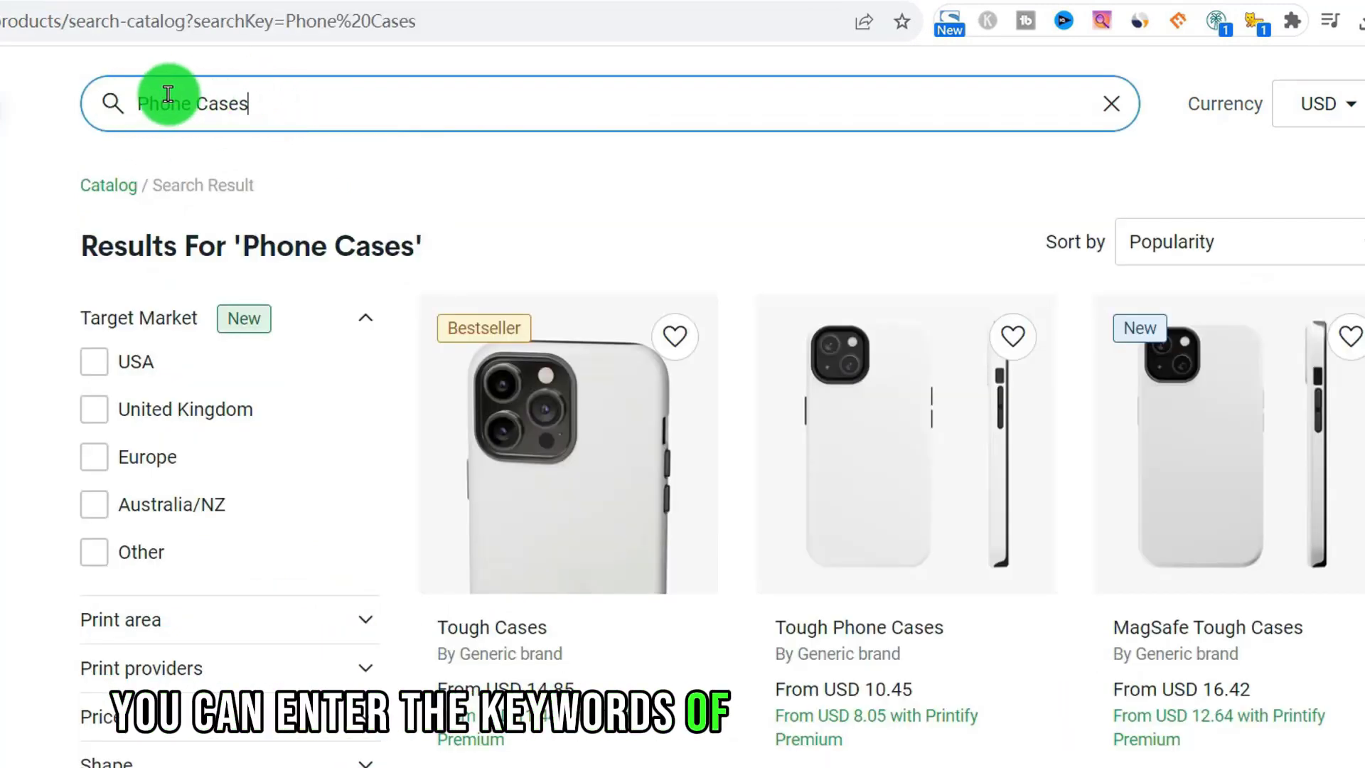
scroll(640, 436, "down", 3)
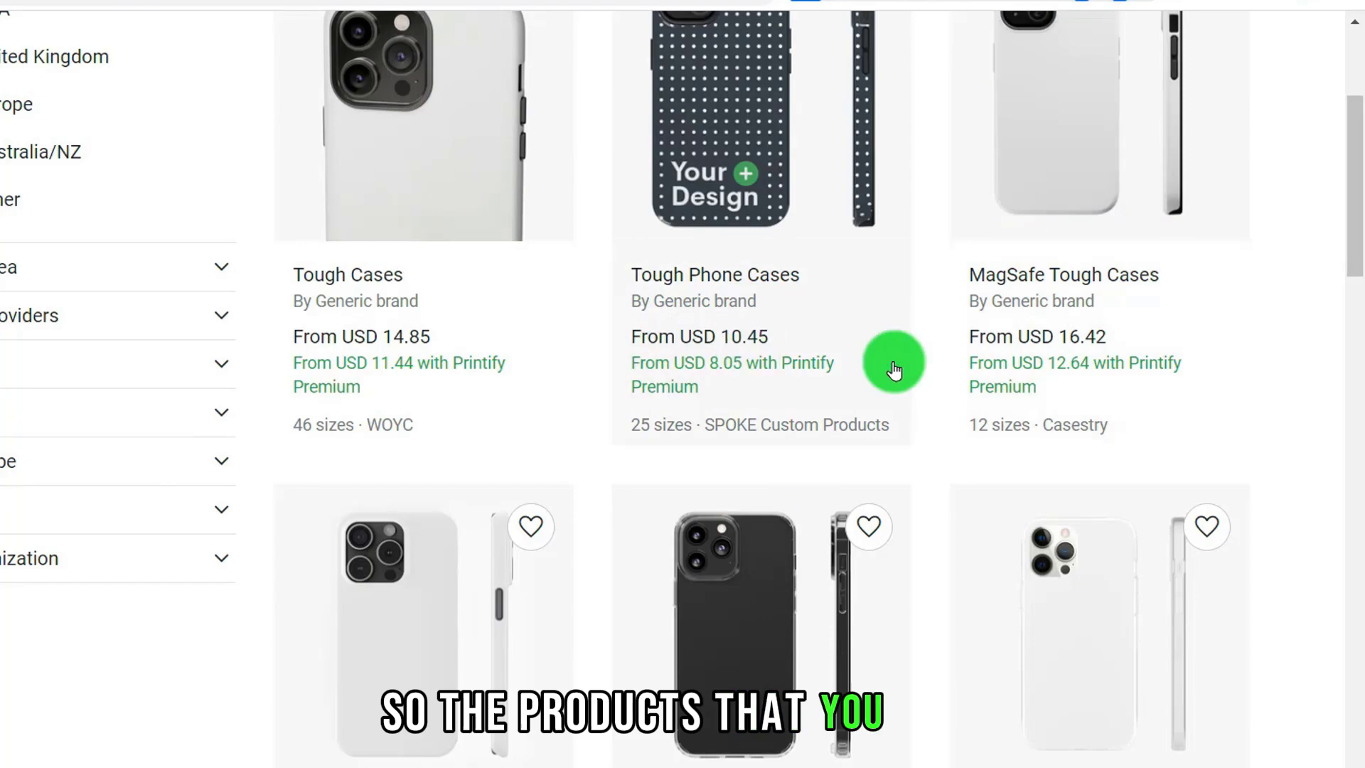
scroll(1051, 329, "down", 2)
scroll(1052, 329, "down", 5)
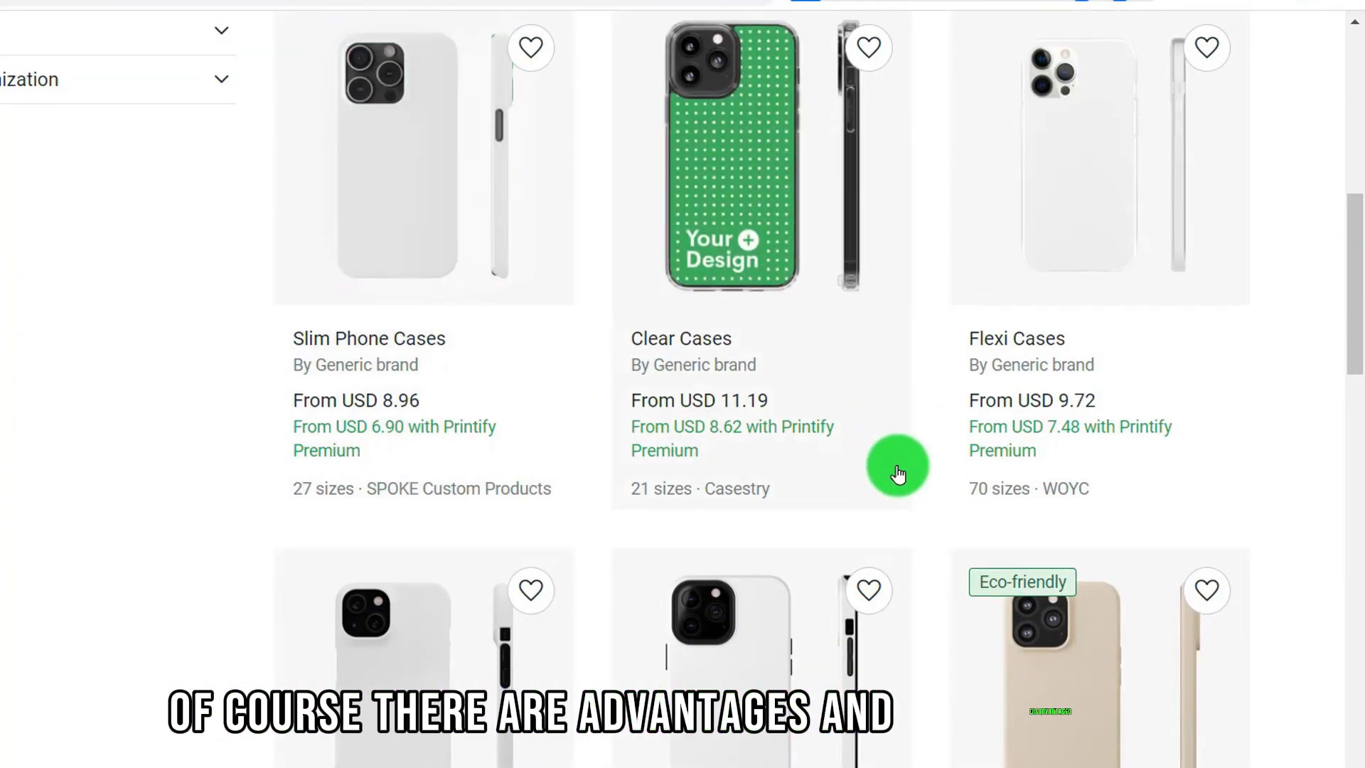
scroll(893, 462, "down", 8)
left_click_drag(1358, 424, 1336, 155)
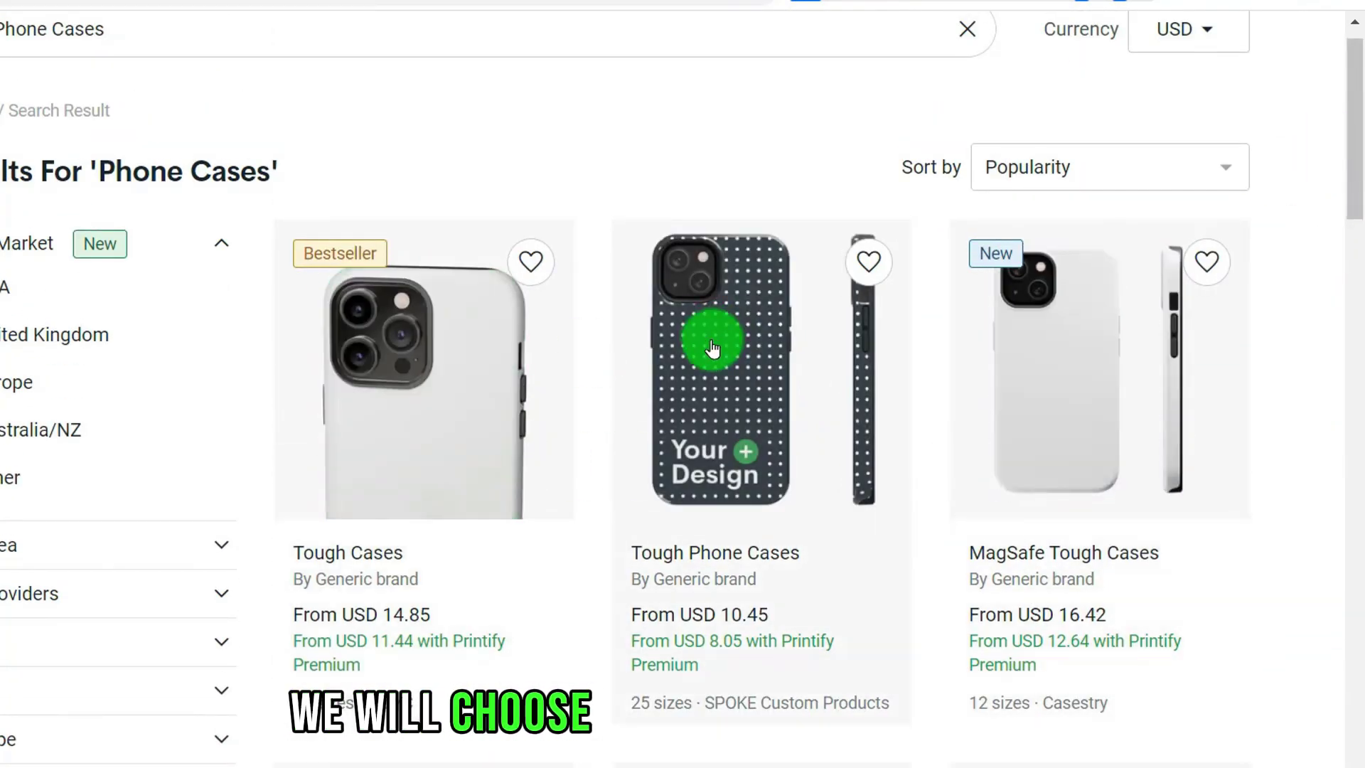
Step: Open the Tough Phone Cases product page, then select ChatGPT's Galaxy Cat description
left_click(752, 625)
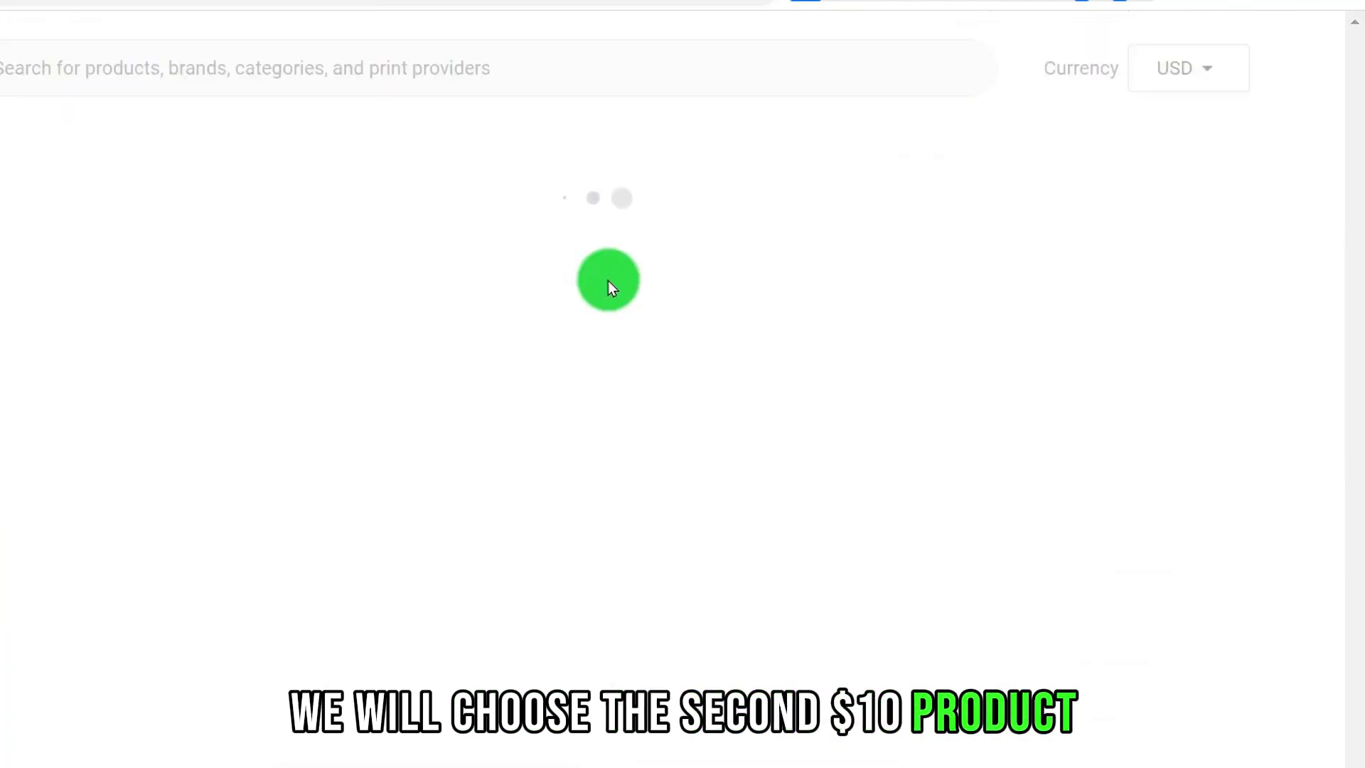
scroll(719, 377, "down", 7)
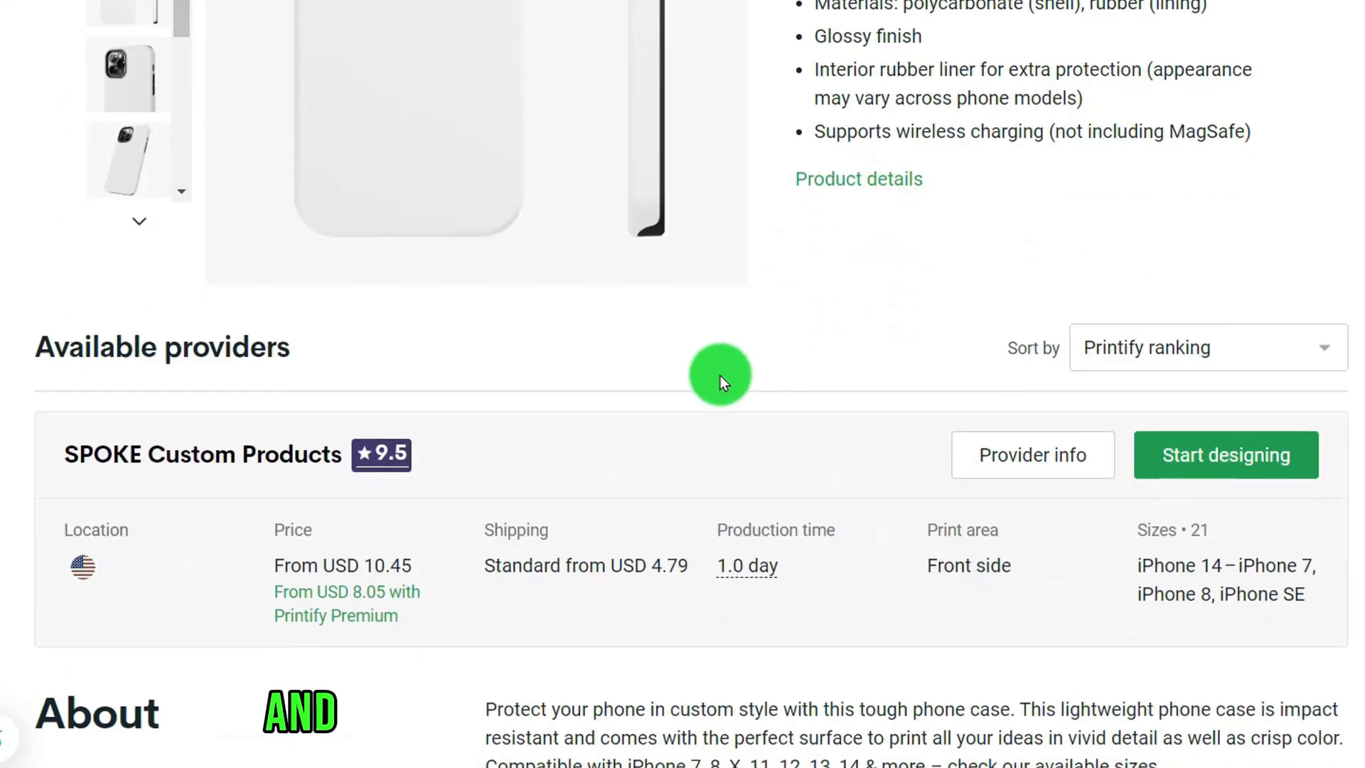
scroll(782, 305, "up", 4)
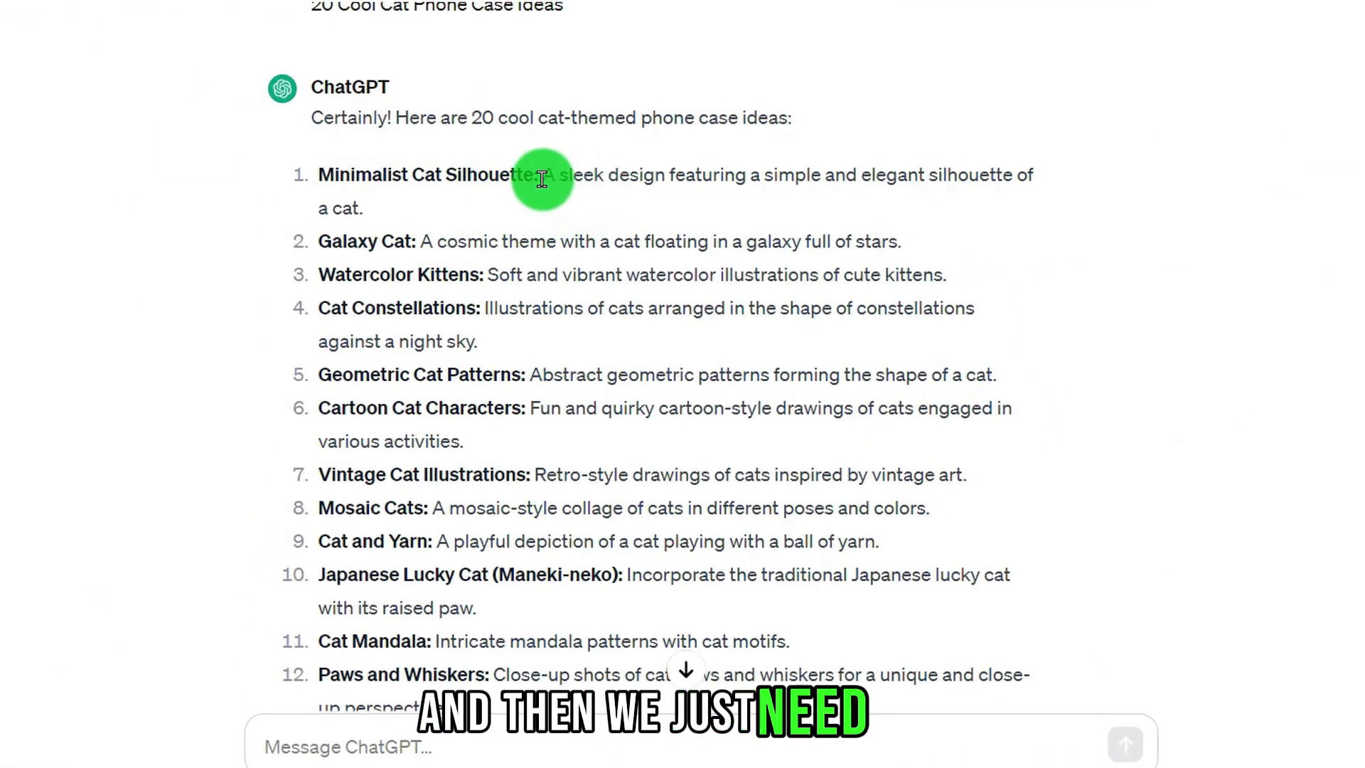
left_click_drag(420, 242, 713, 238)
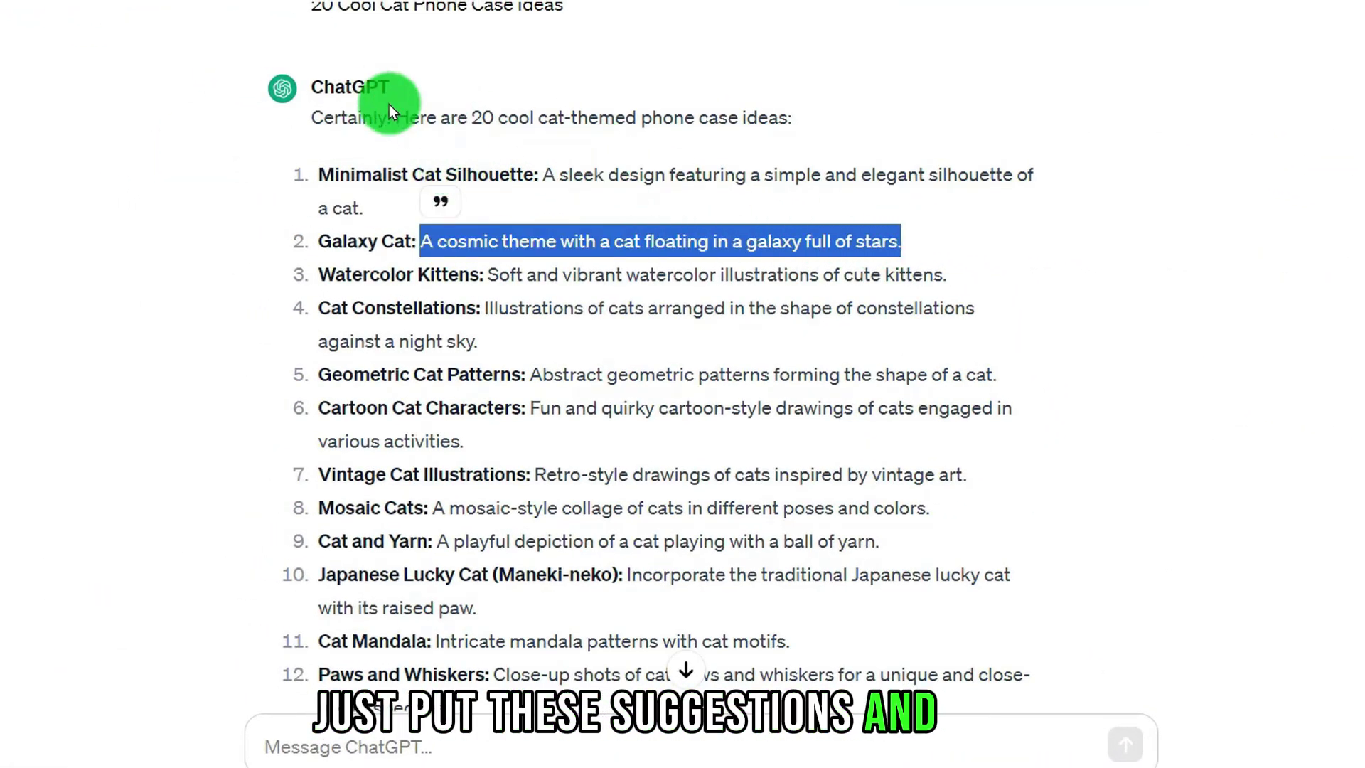
Step: Clear the Galaxy Cat selection and copy the Minimalist Cat Silhouette description
left_click(246, 113)
left_click_drag(544, 174, 486, 203)
key("ctrl+c")
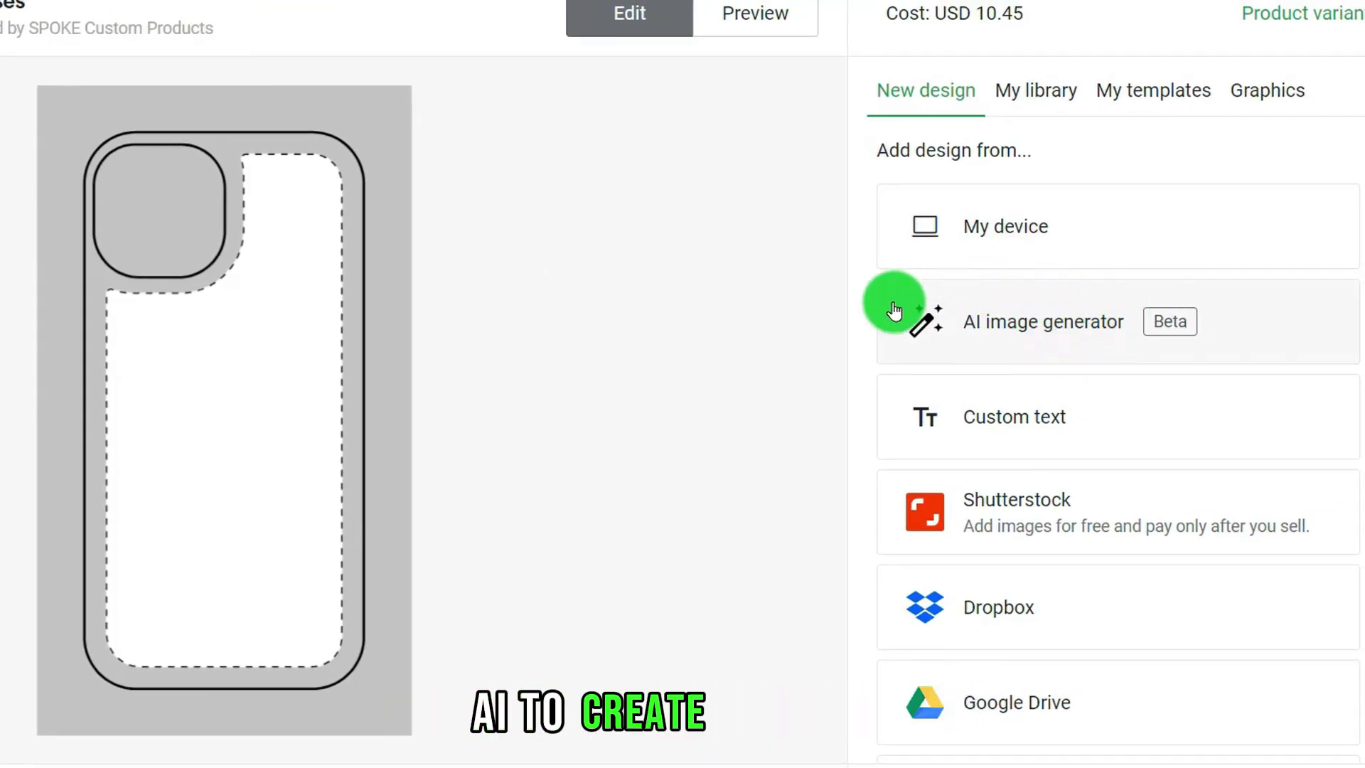
Step: Paste the cat silhouette prompt into the AI image generator and generate images
left_click(1000, 302)
key("ctrl+v")
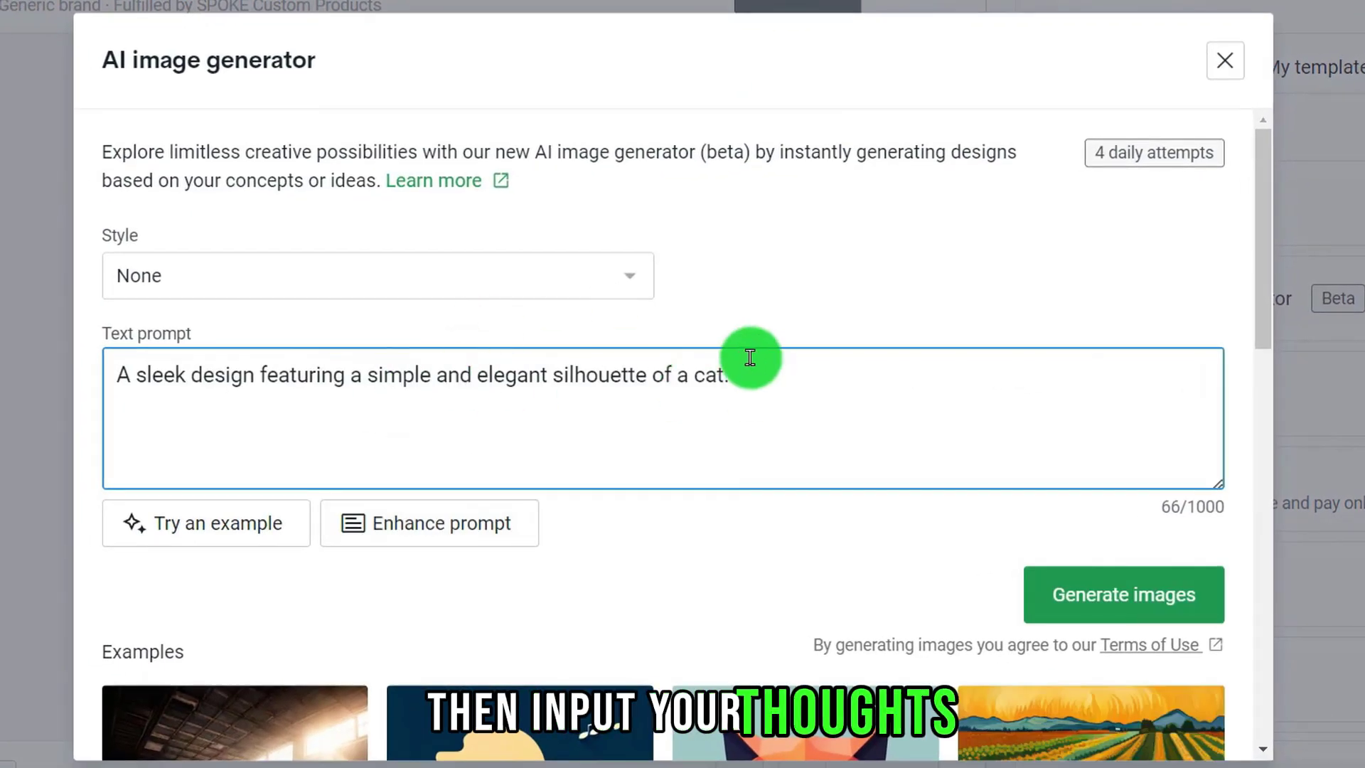
left_click(1058, 590)
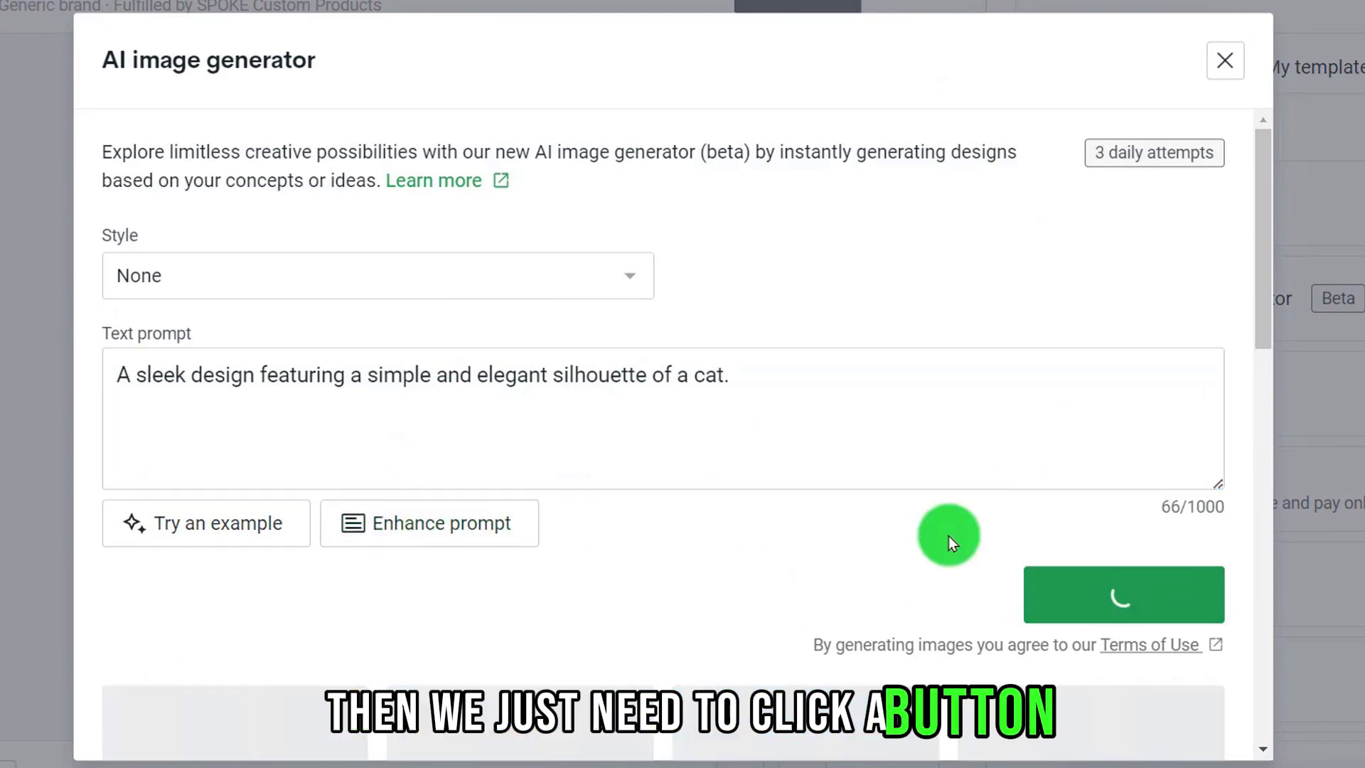
scroll(877, 498, "down", 5)
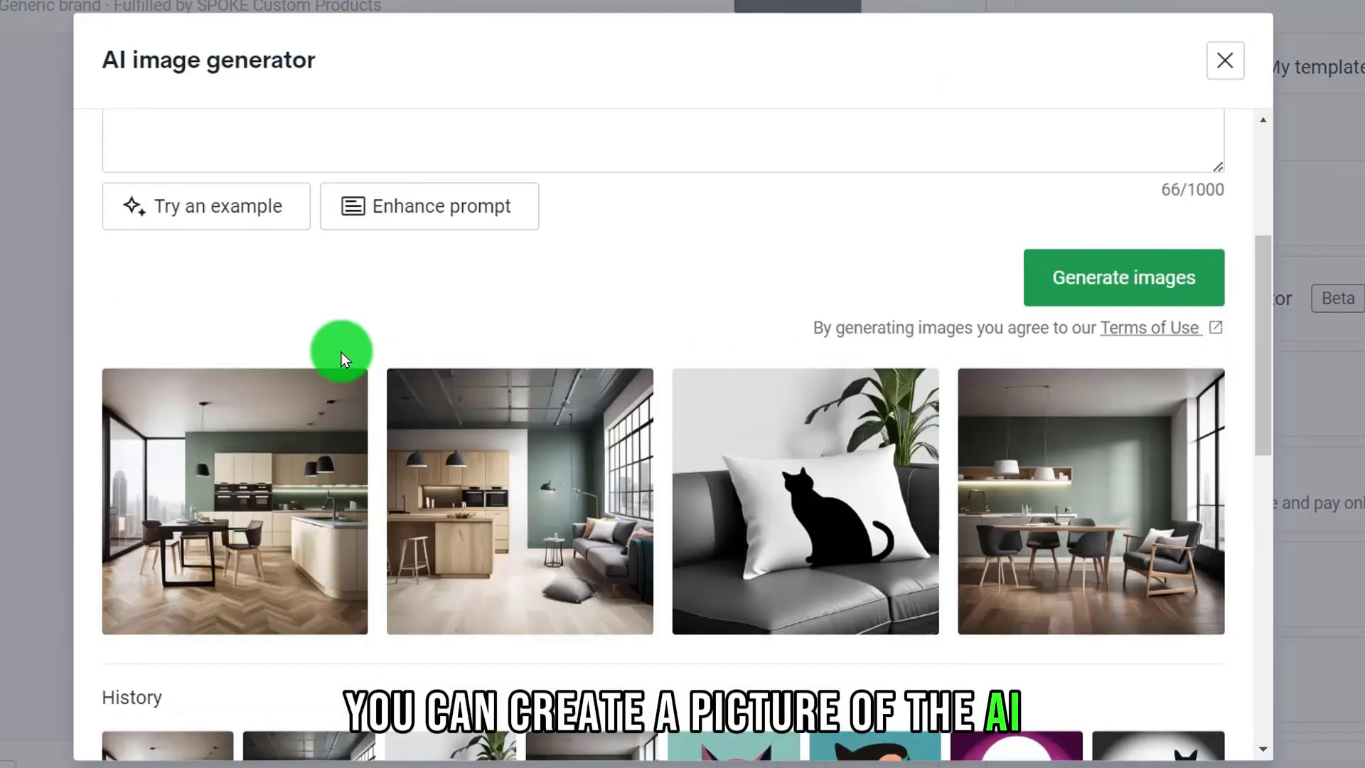
scroll(894, 450, "up", 2)
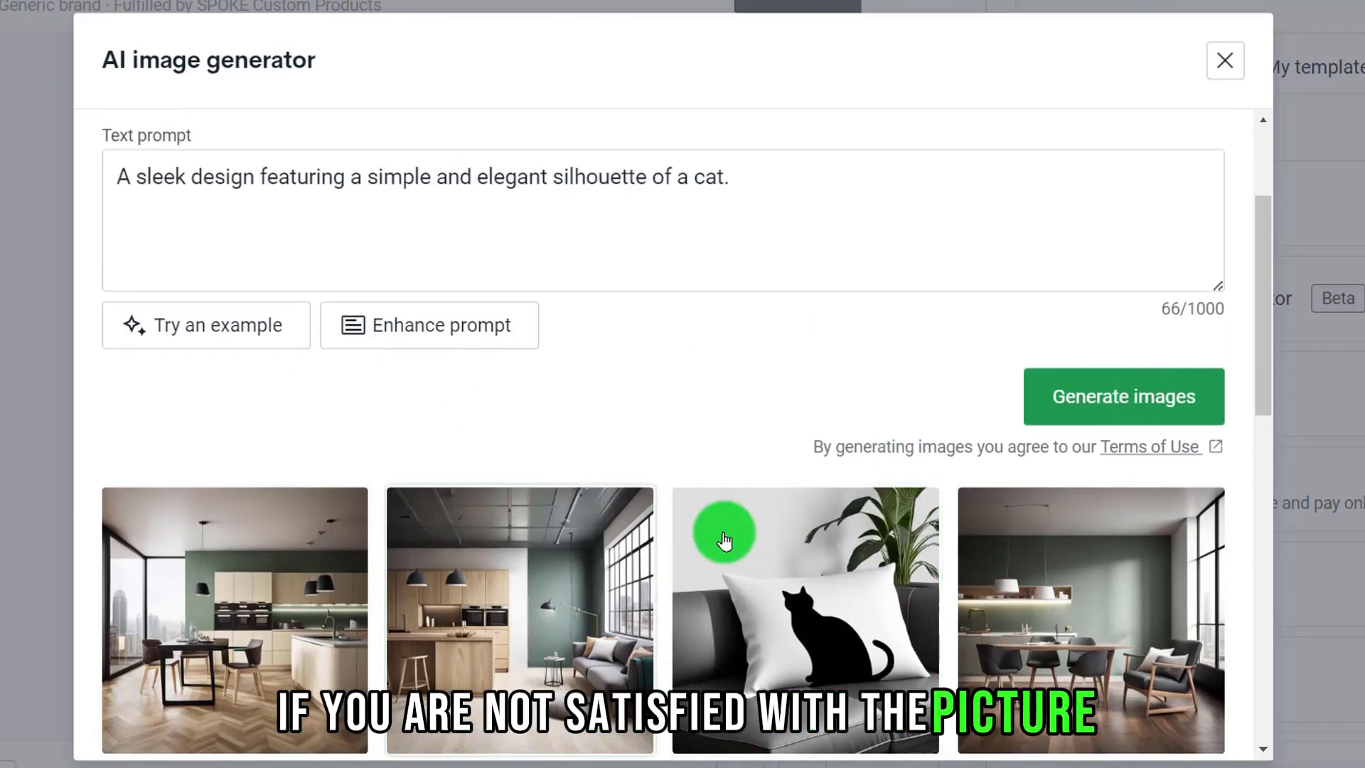
scroll(879, 403, "down", 1)
Step: Enhance the prompt, regenerate images, and delete the low-resolution placed cat image
left_click(498, 260)
scroll(298, 390, "up", 4)
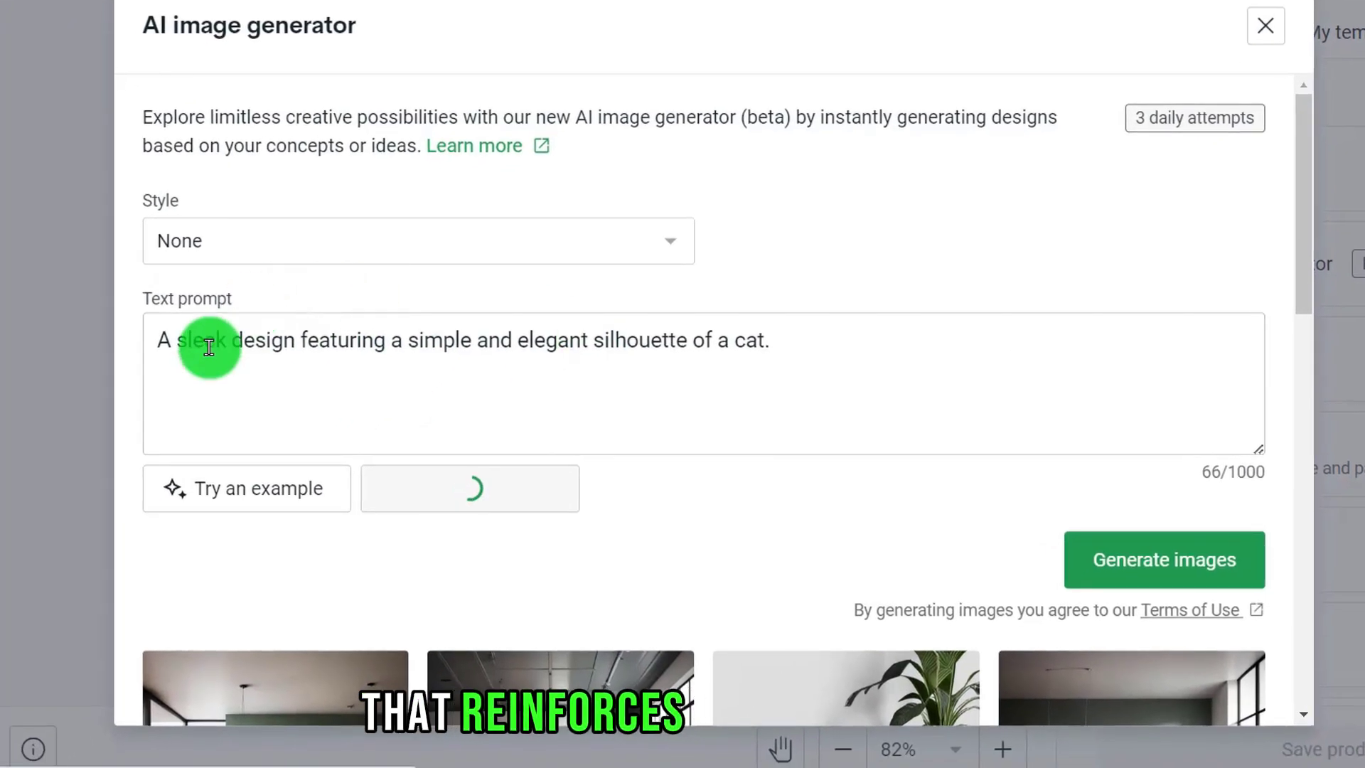
scroll(688, 351, "down", 2)
left_click(1122, 396)
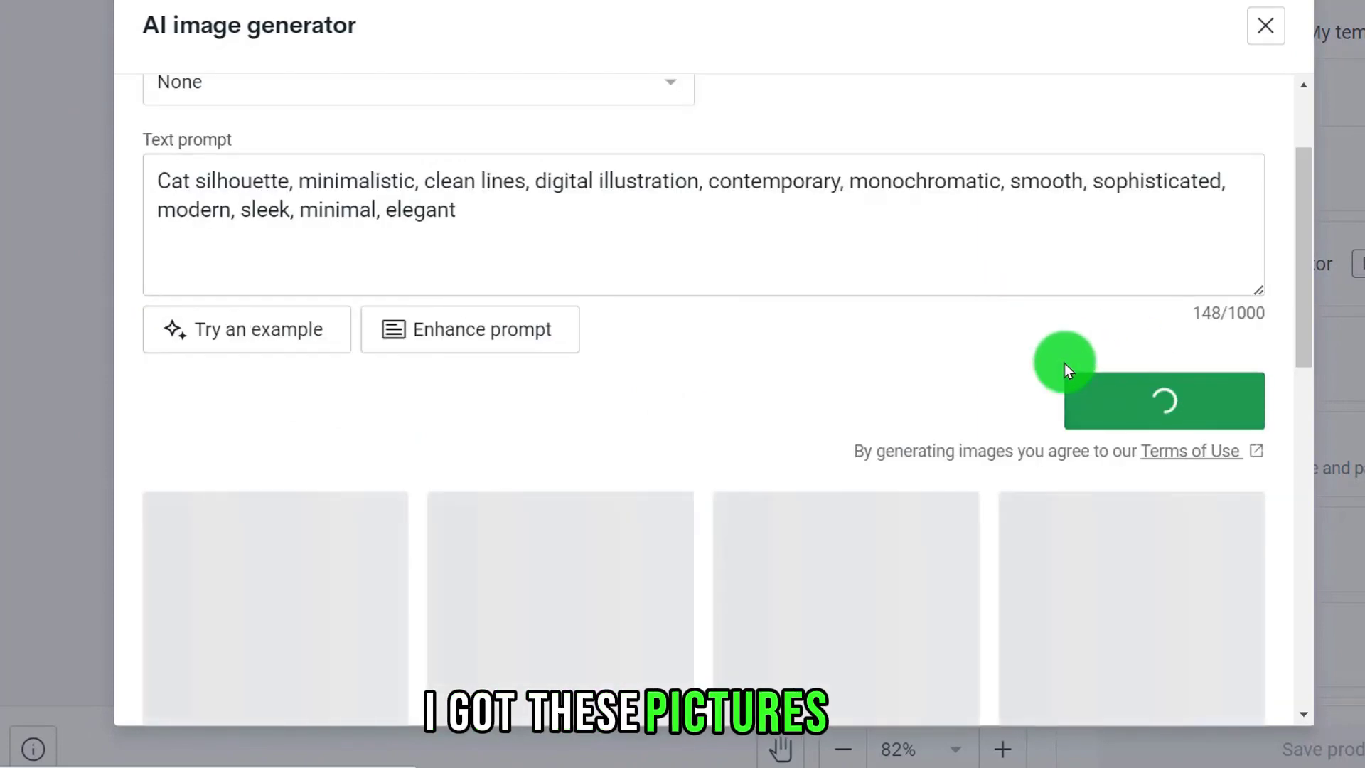
scroll(524, 323, "down", 2)
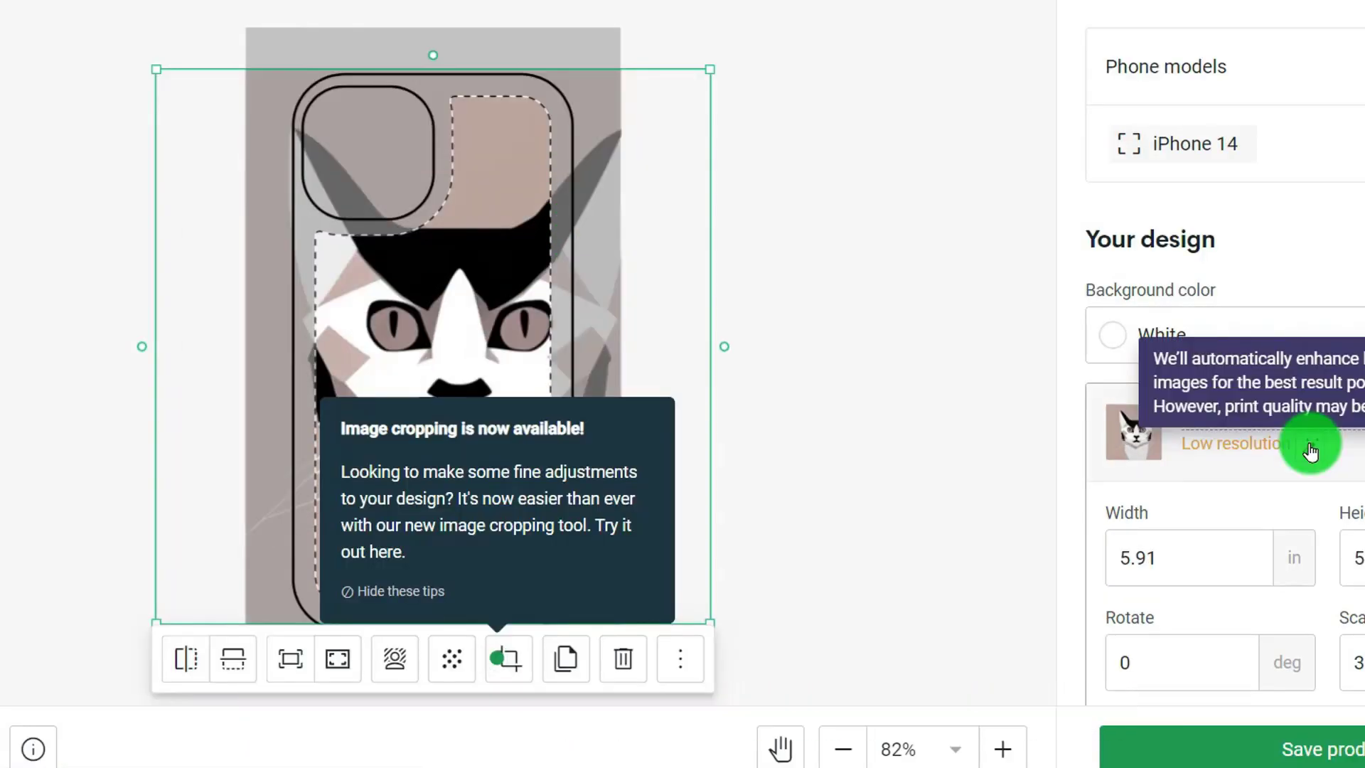
left_click(1295, 365)
left_click(1313, 449)
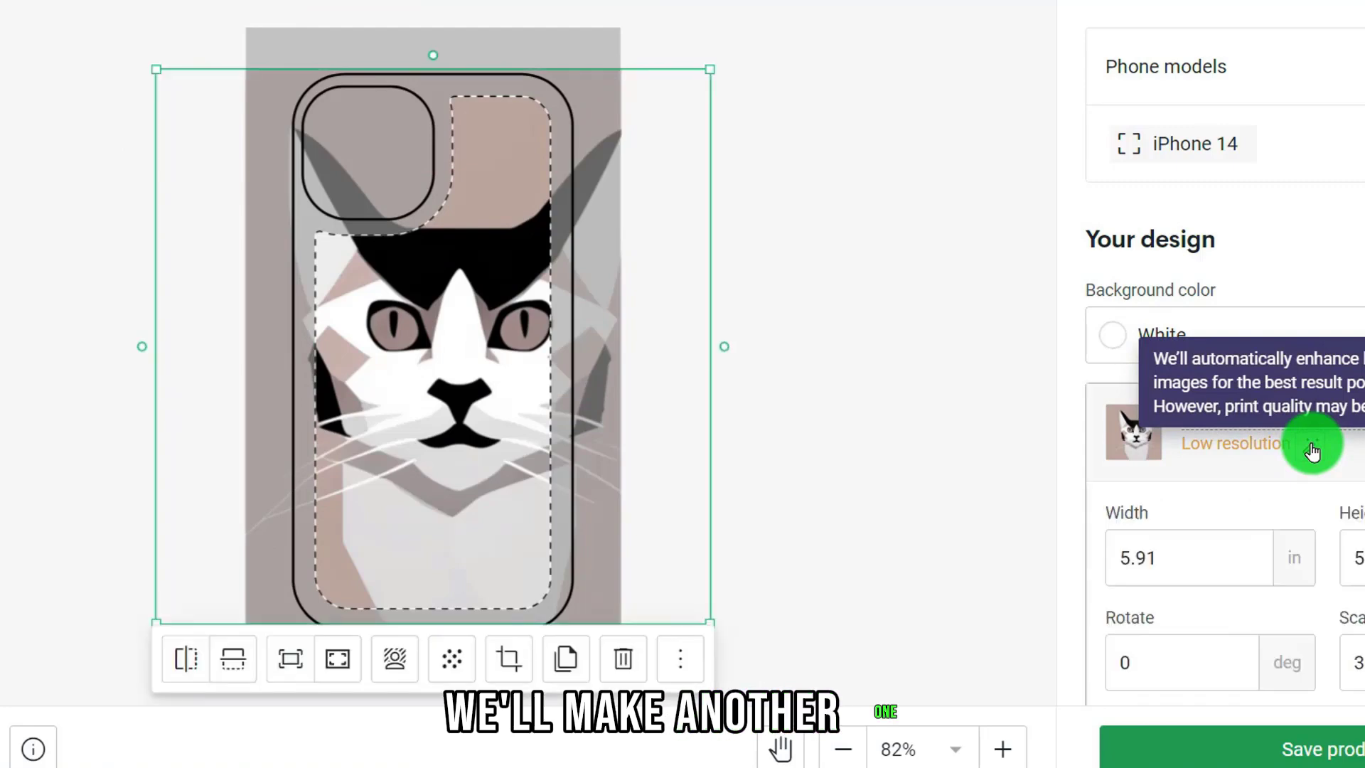
key("Delete")
Step: Place the sitting cat at sunset image on the case and preview it in Realistic (CMYK)
left_click(1213, 259)
scroll(862, 234, "down", 6)
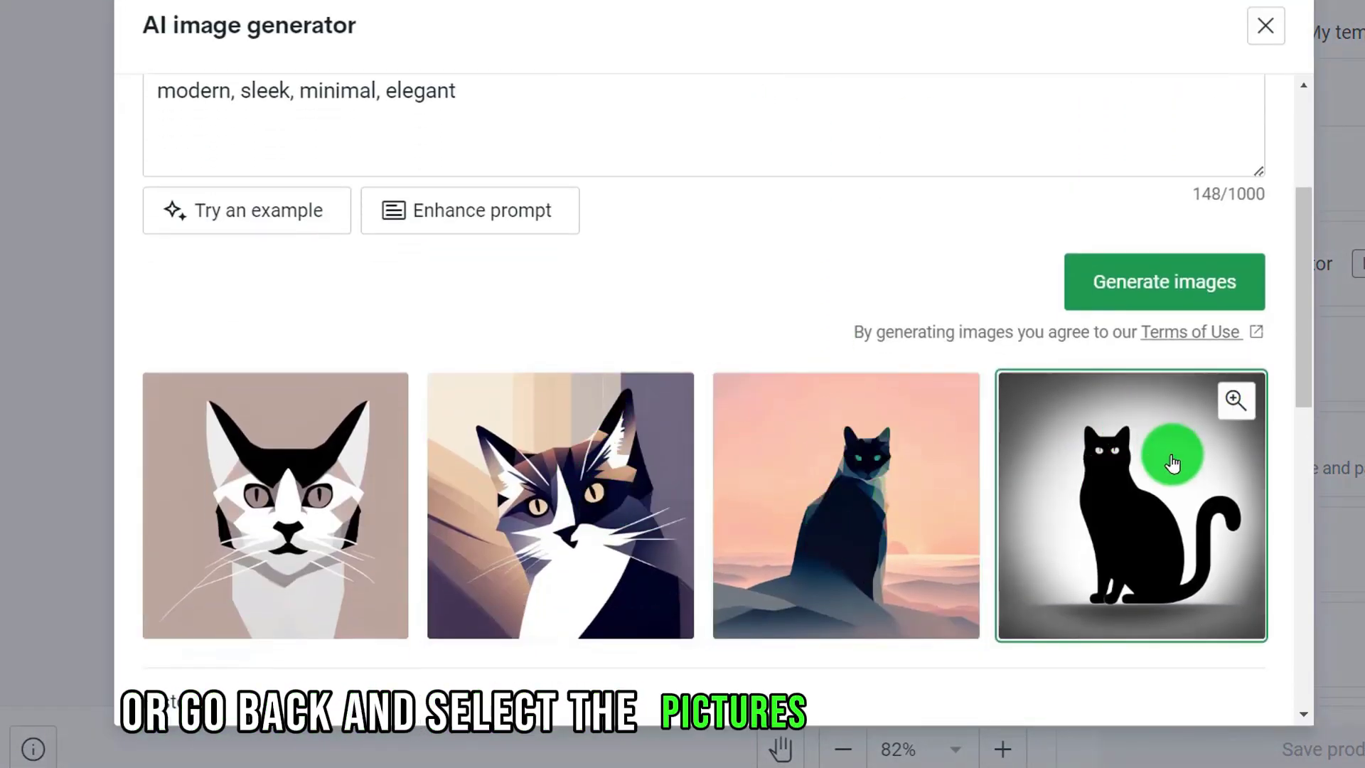
left_click(836, 508)
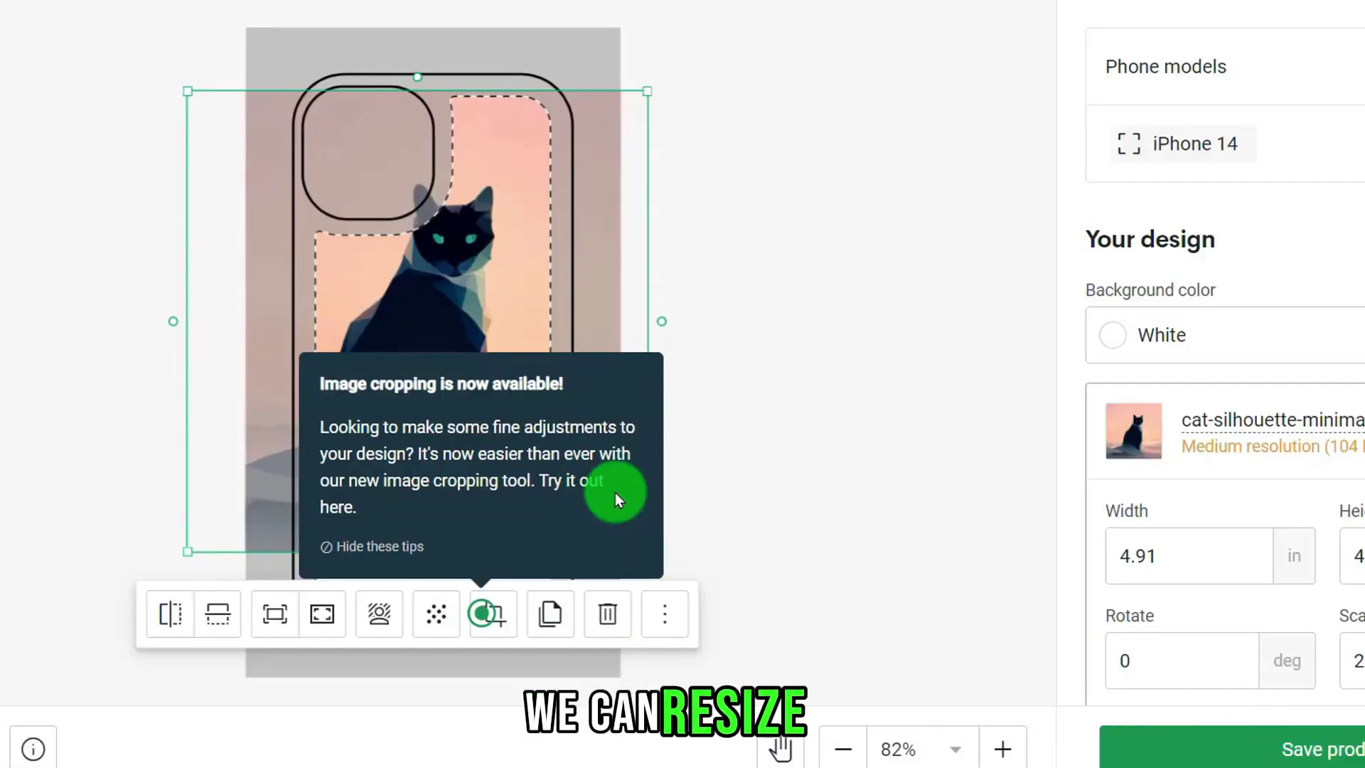
left_click(780, 746)
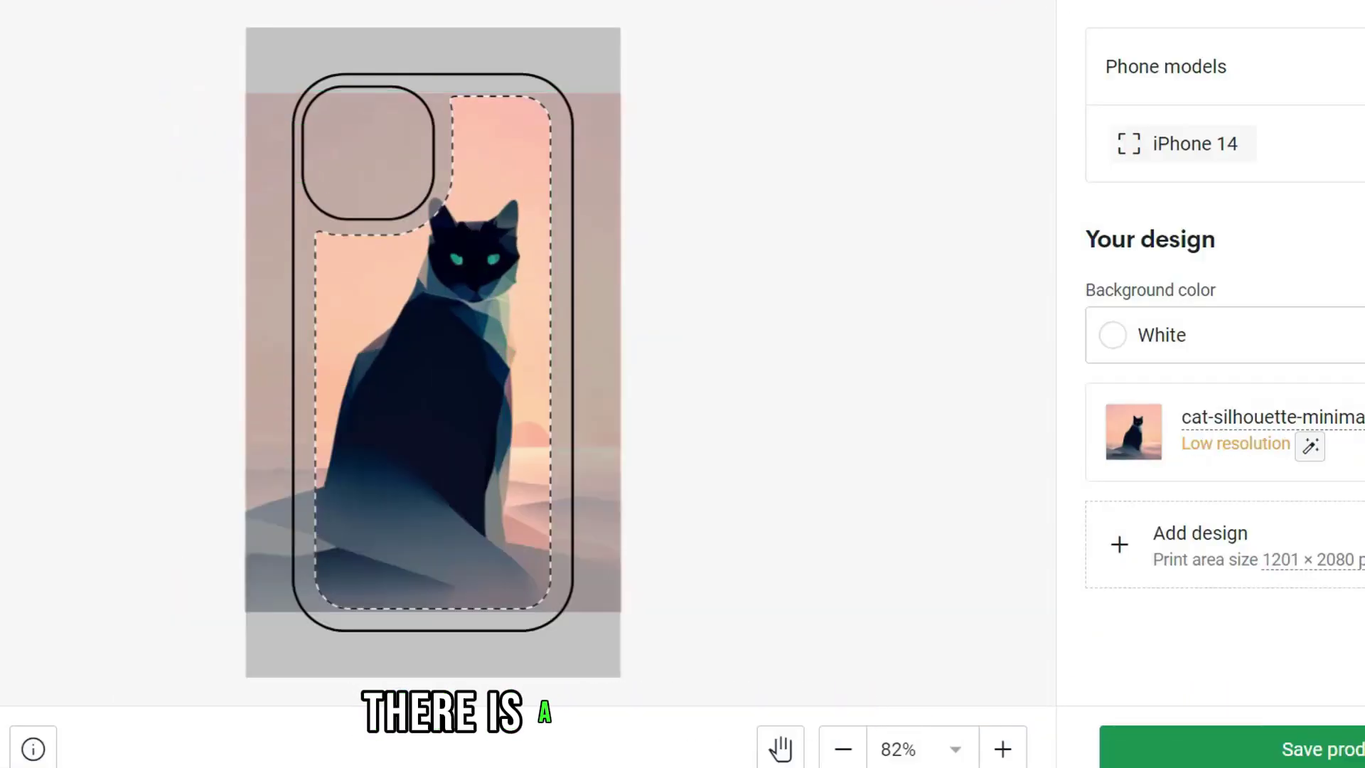
left_click(924, 6)
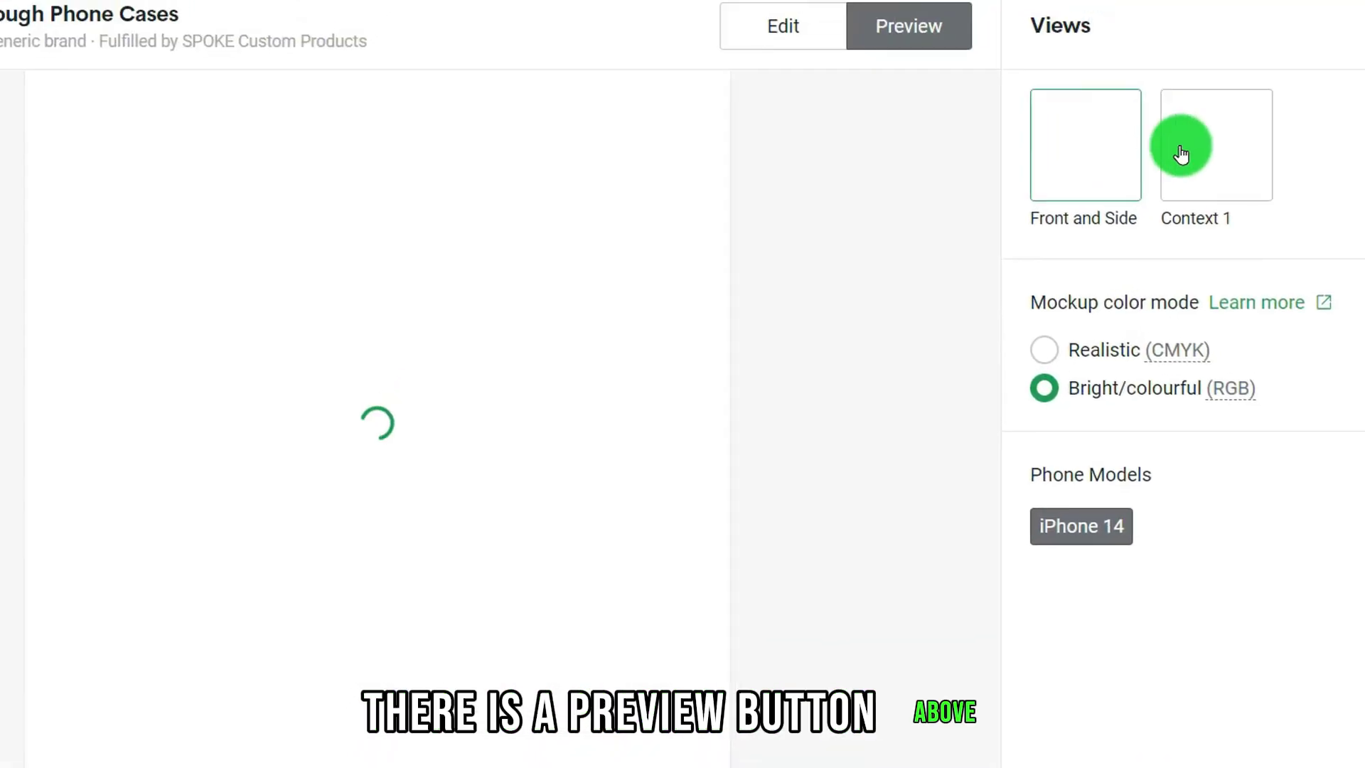
left_click(1044, 349)
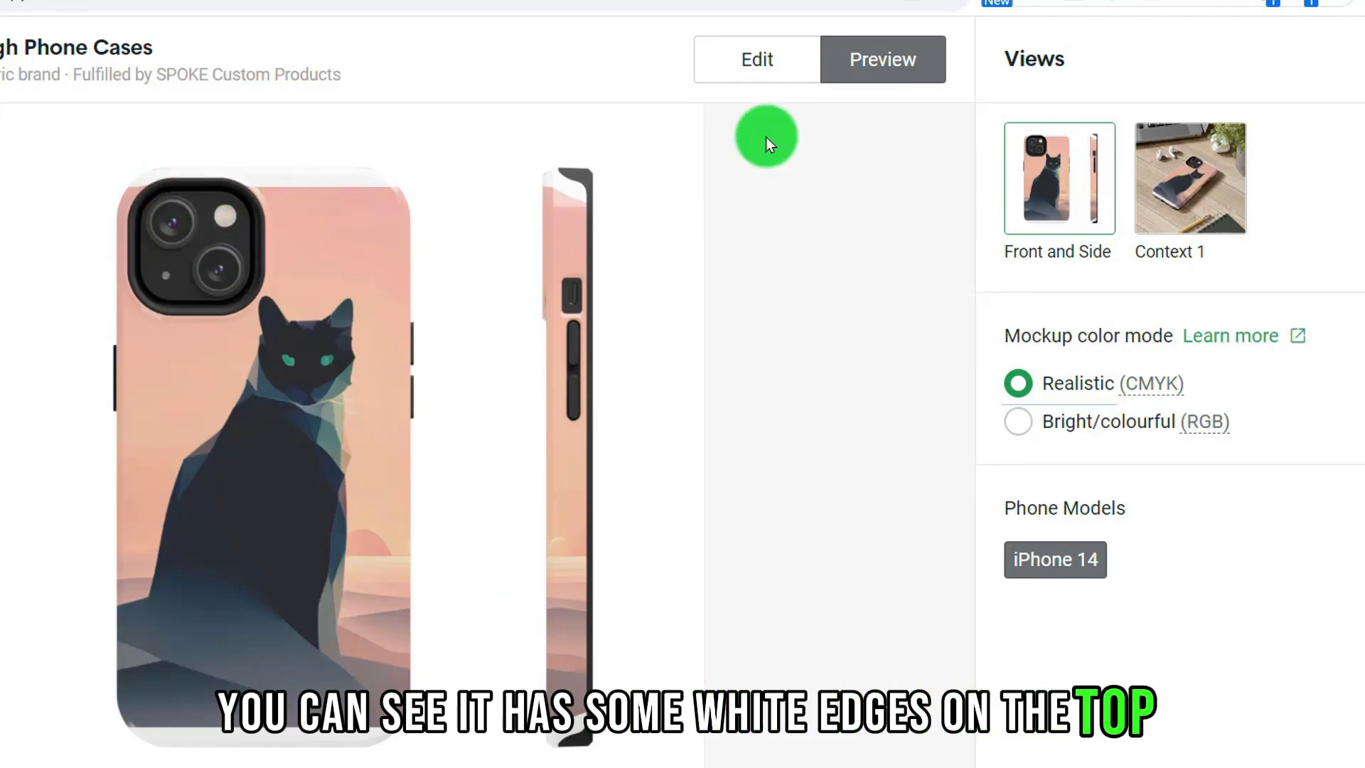
Step: Return to the Edit view and select the cat design on the case
left_click(757, 59)
left_click(396, 381)
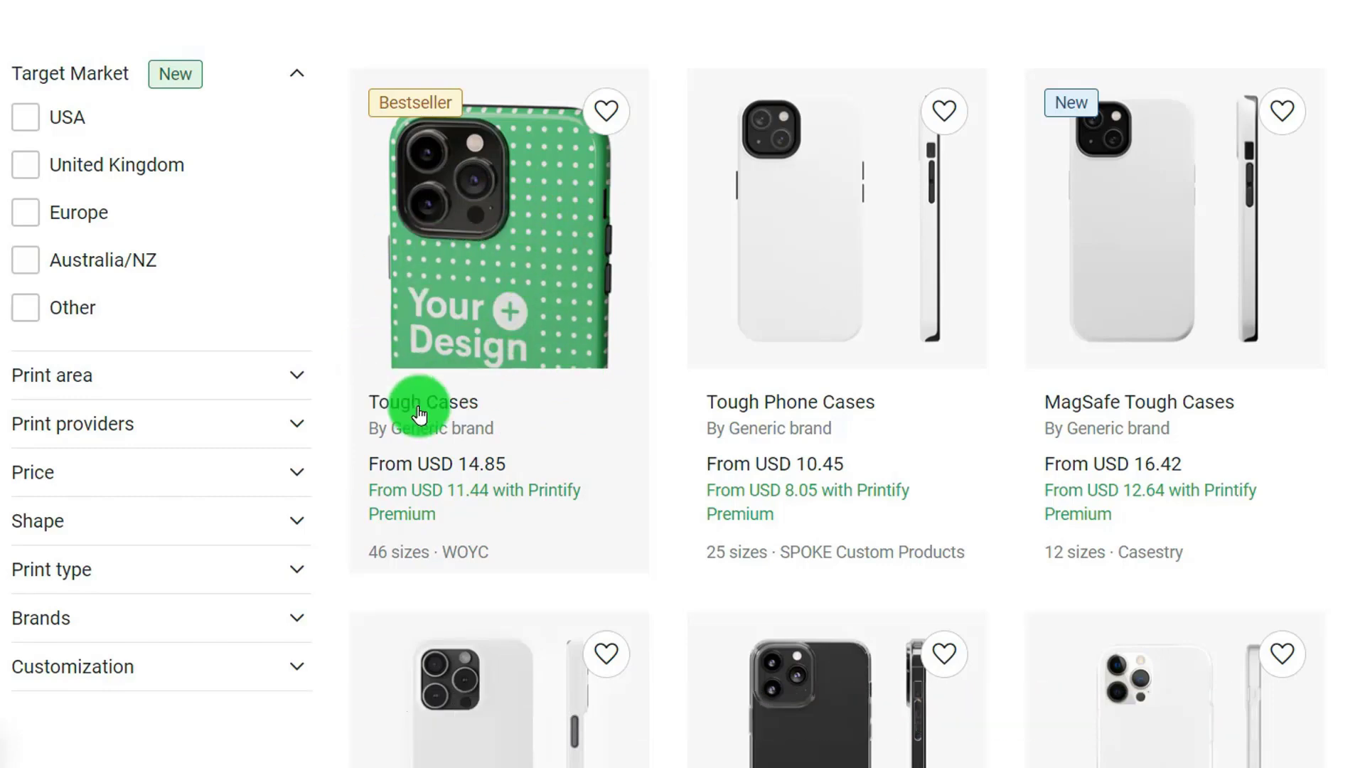
Step: Open the iPhone Tough Cases design editor and highlight ChatGPT's item 4 Cat Constellations description
left_click(536, 277)
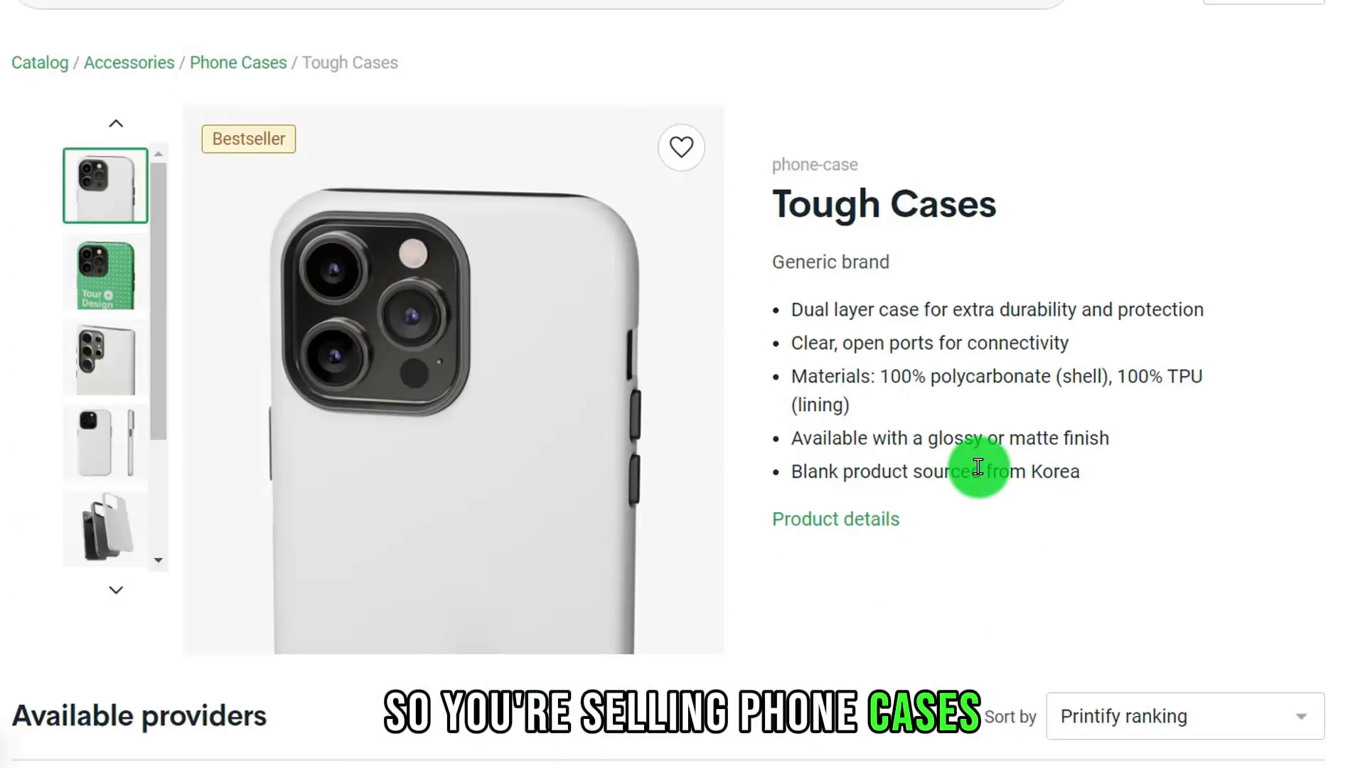
scroll(940, 269, "down", 2)
left_click(1181, 666)
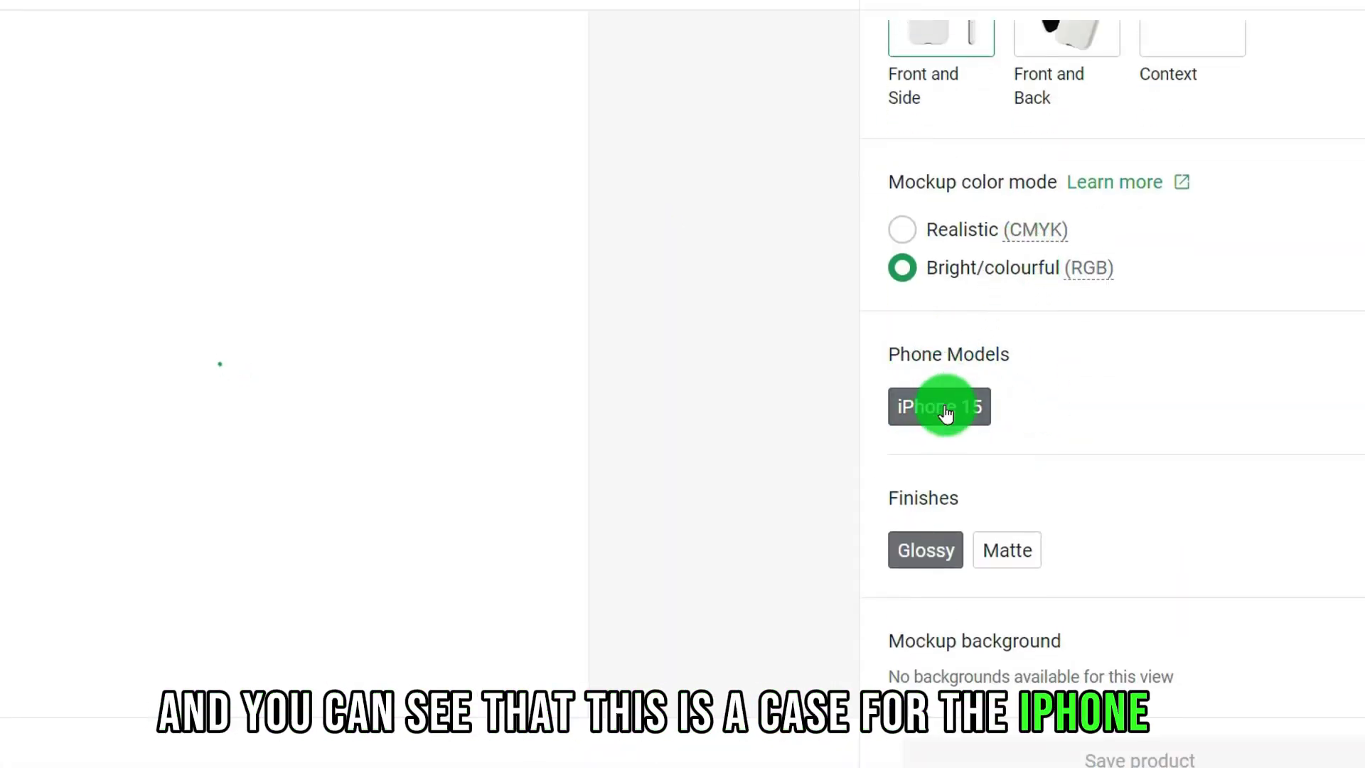
scroll(1077, 122, "up", 1)
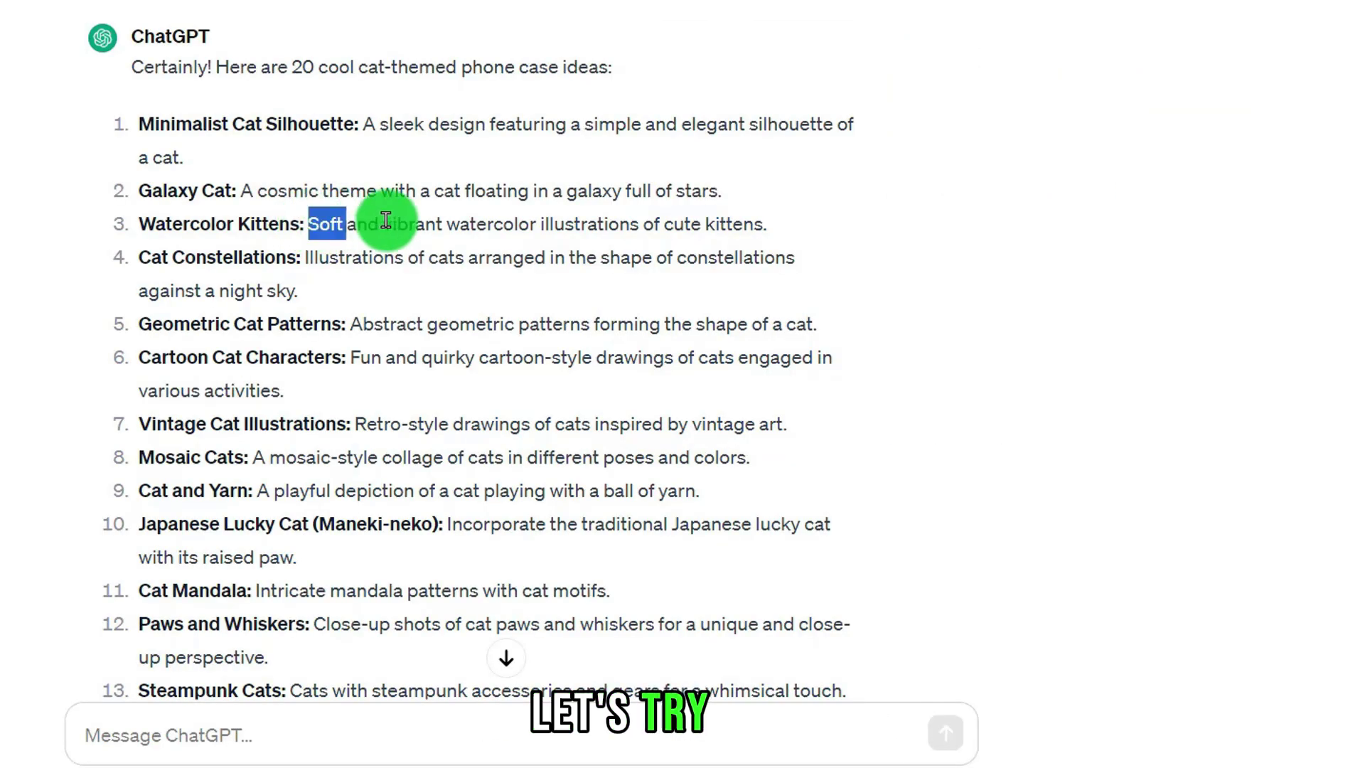
left_click_drag(305, 258, 298, 291)
key("ctrl+c")
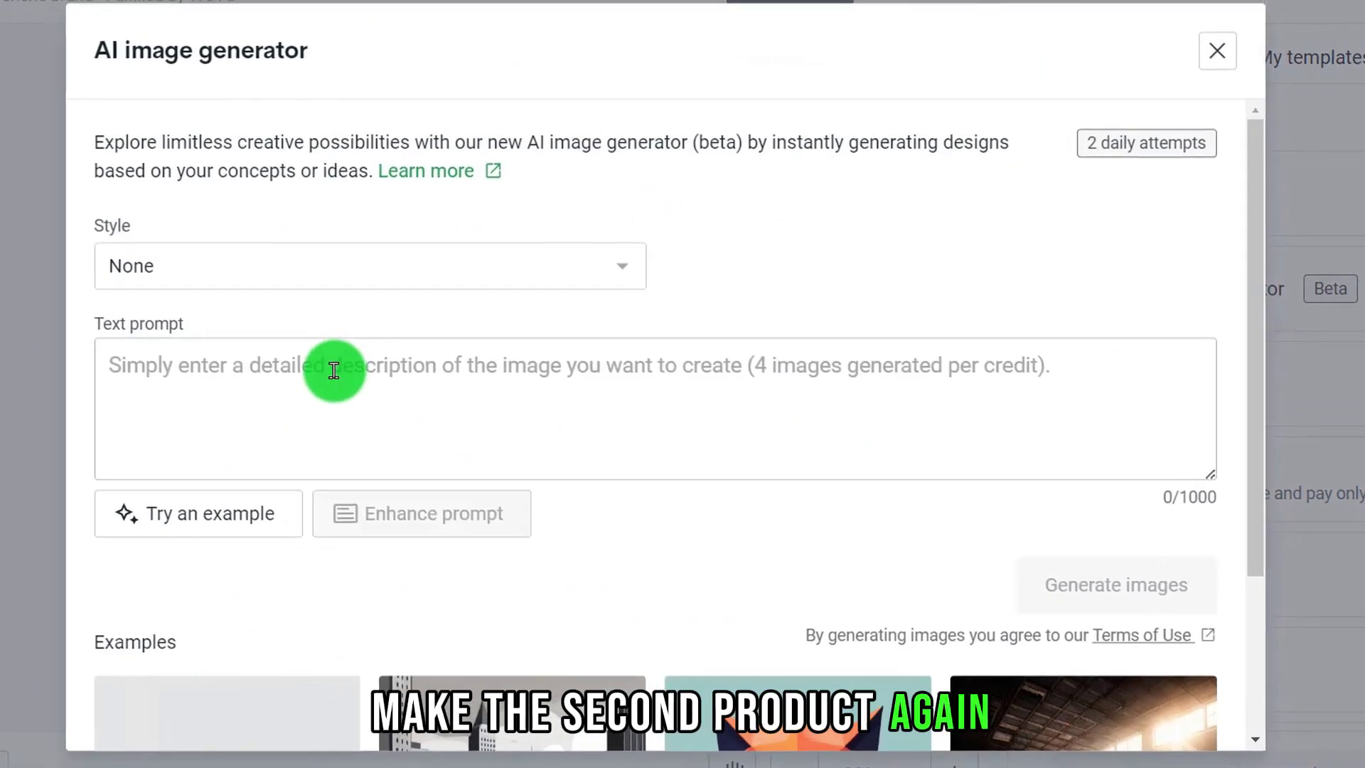
Step: Paste the Cat Constellations description into the AI image generator and generate images
left_click(429, 372)
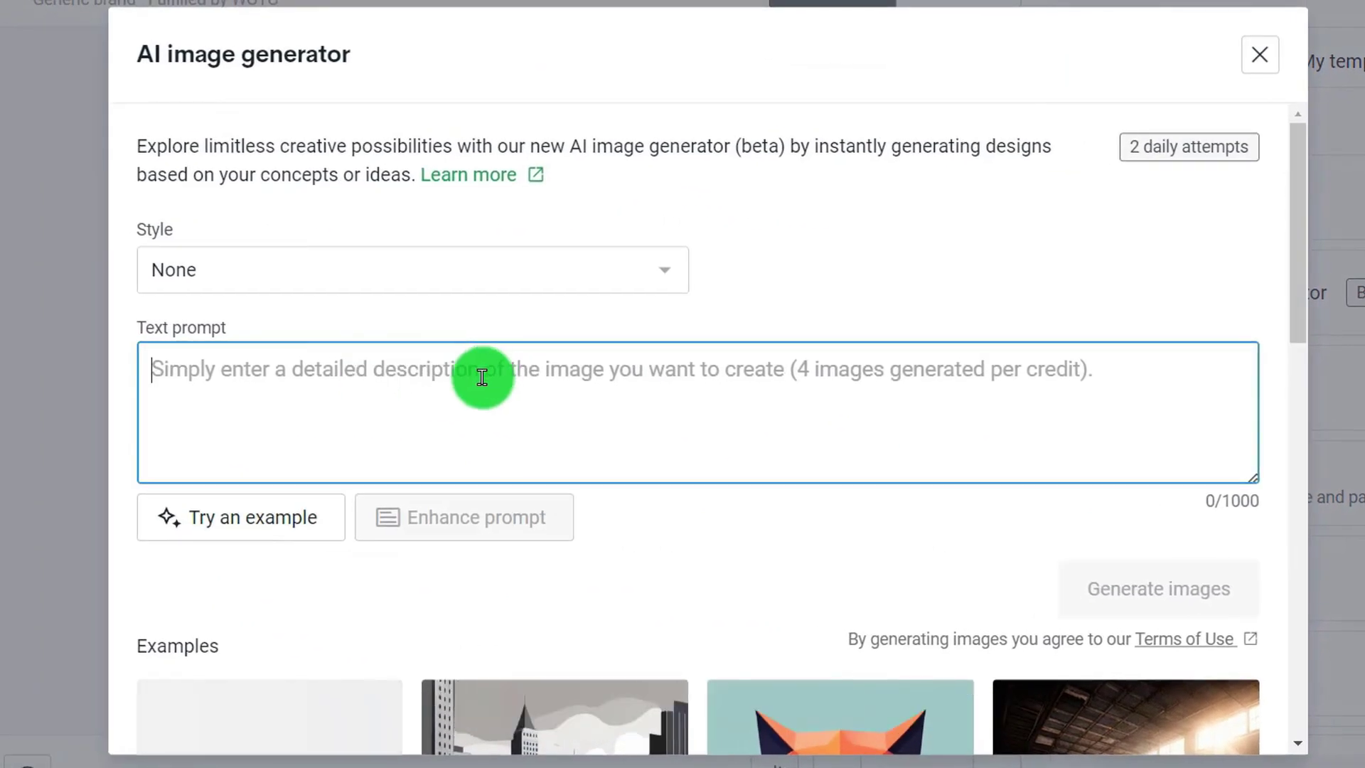
key("ctrl+v")
left_click(1159, 589)
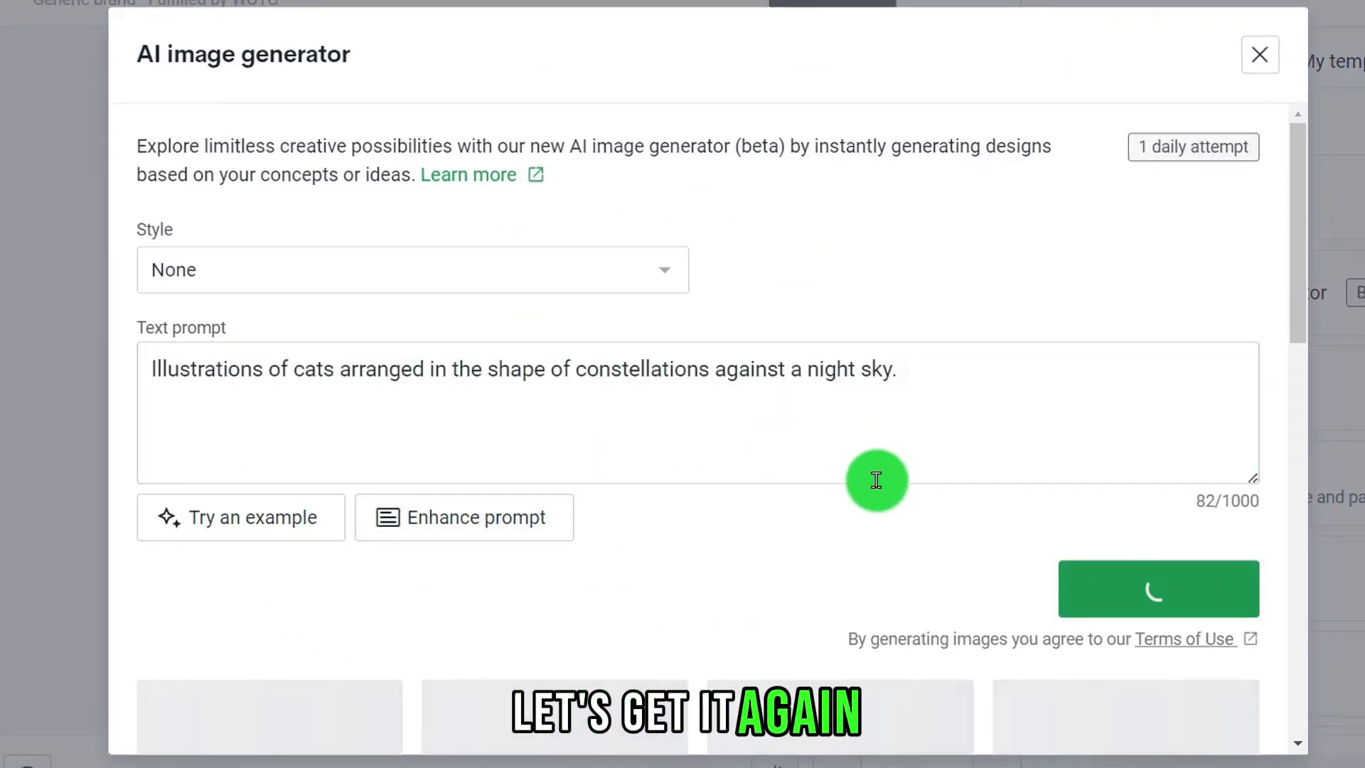
scroll(876, 480, "down", 4)
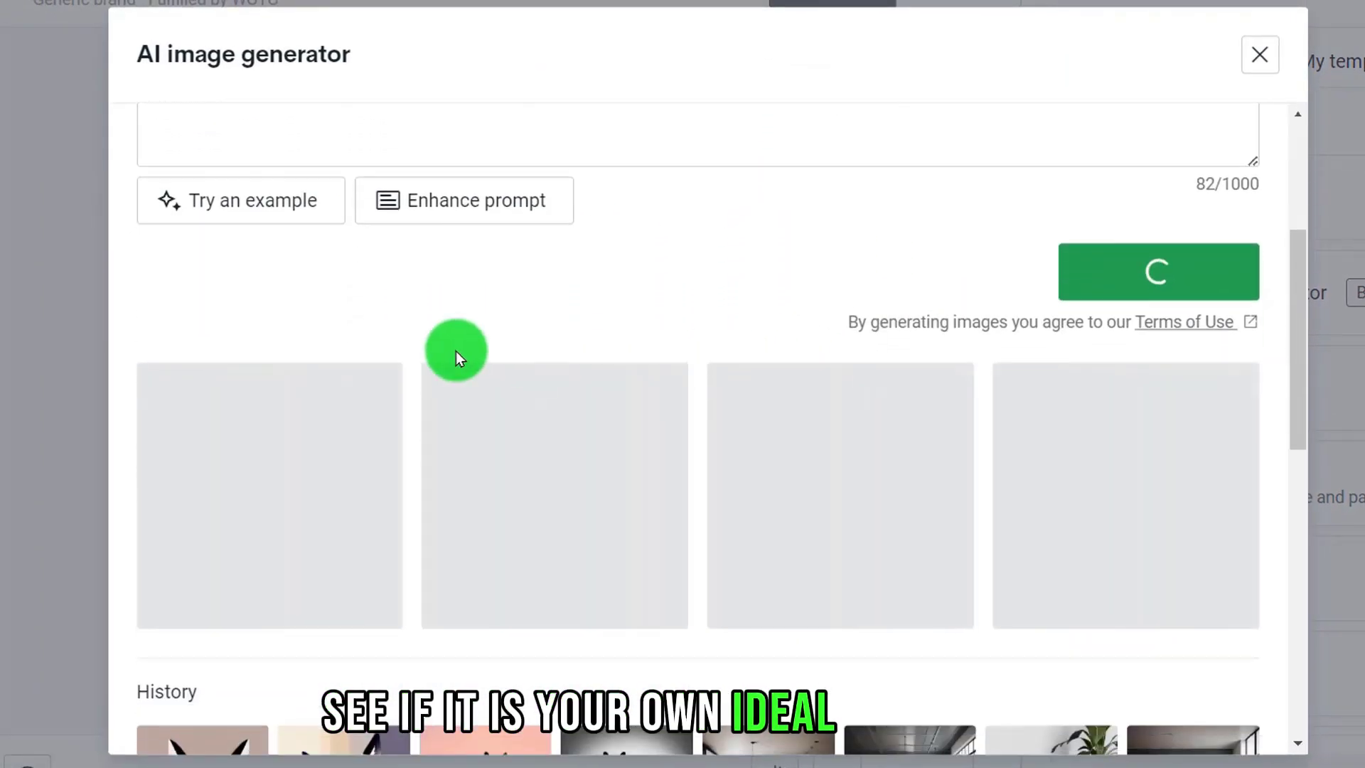
scroll(374, 335, "up", 1)
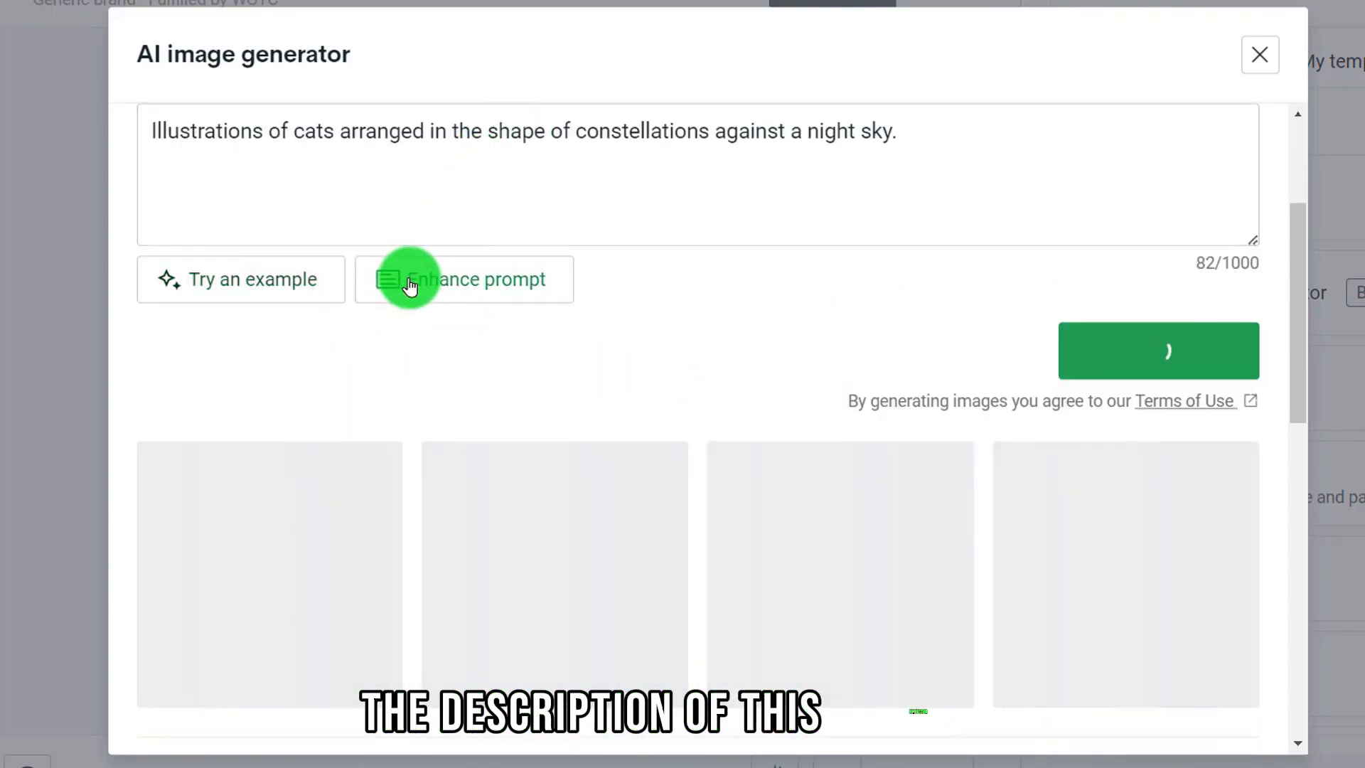
scroll(1149, 413, "down", 1)
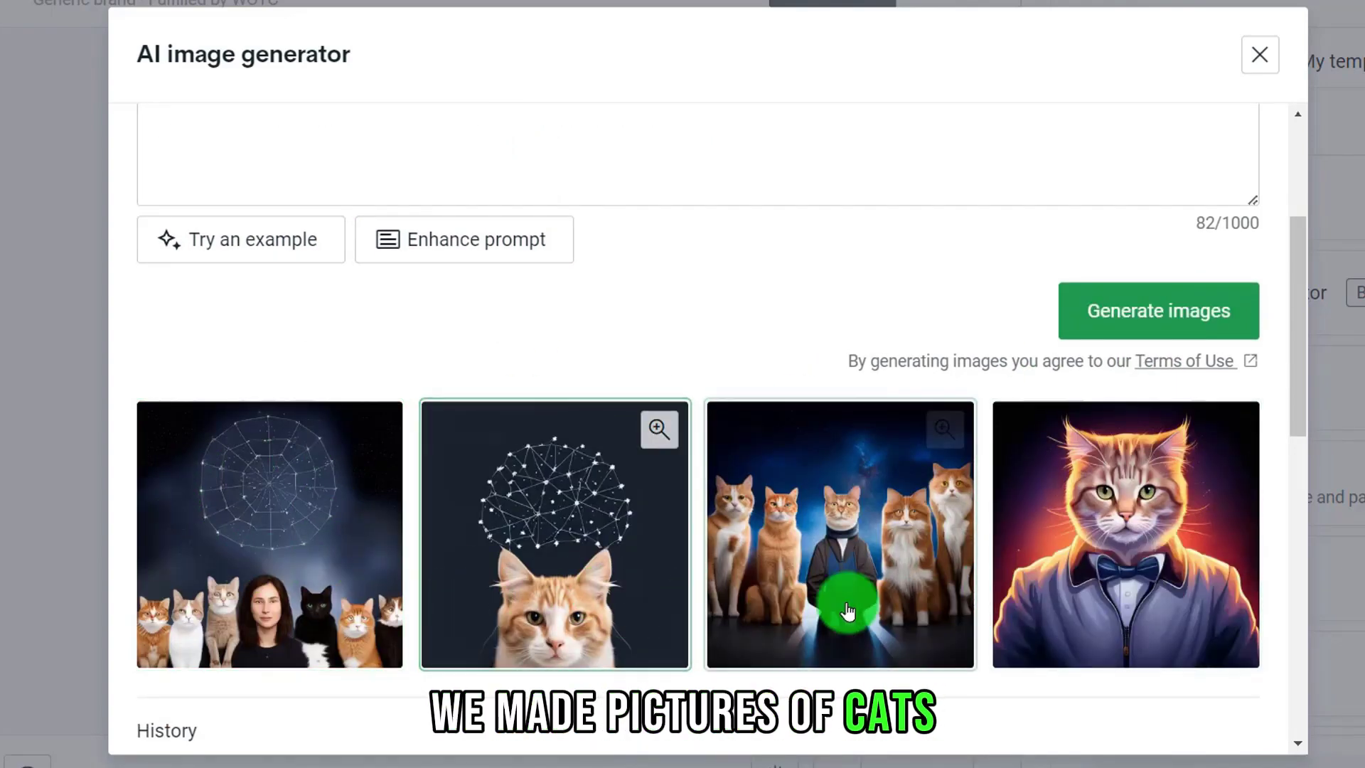
scroll(498, 264, "up", 1)
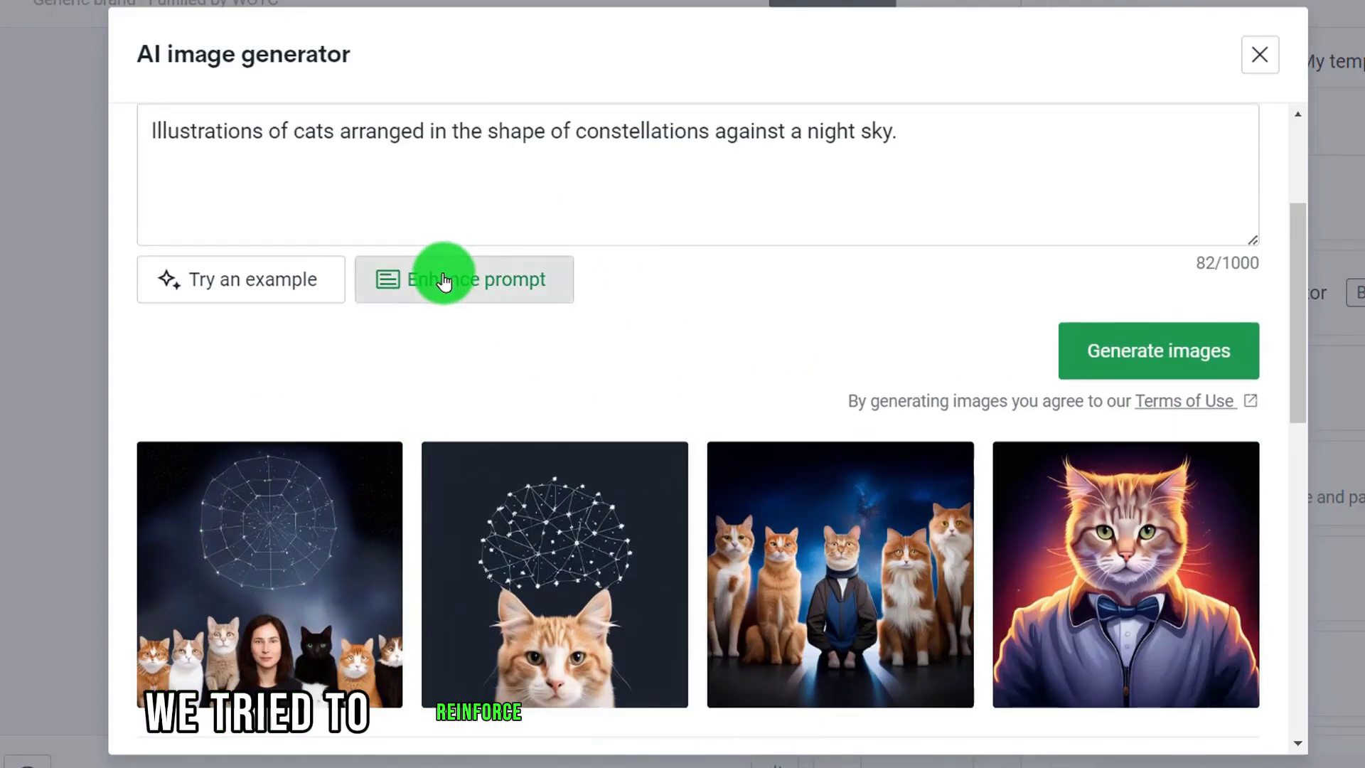
Step: Enhance the prompt and apply the orange cat on stars image to the iPhone 15 case
left_click(444, 280)
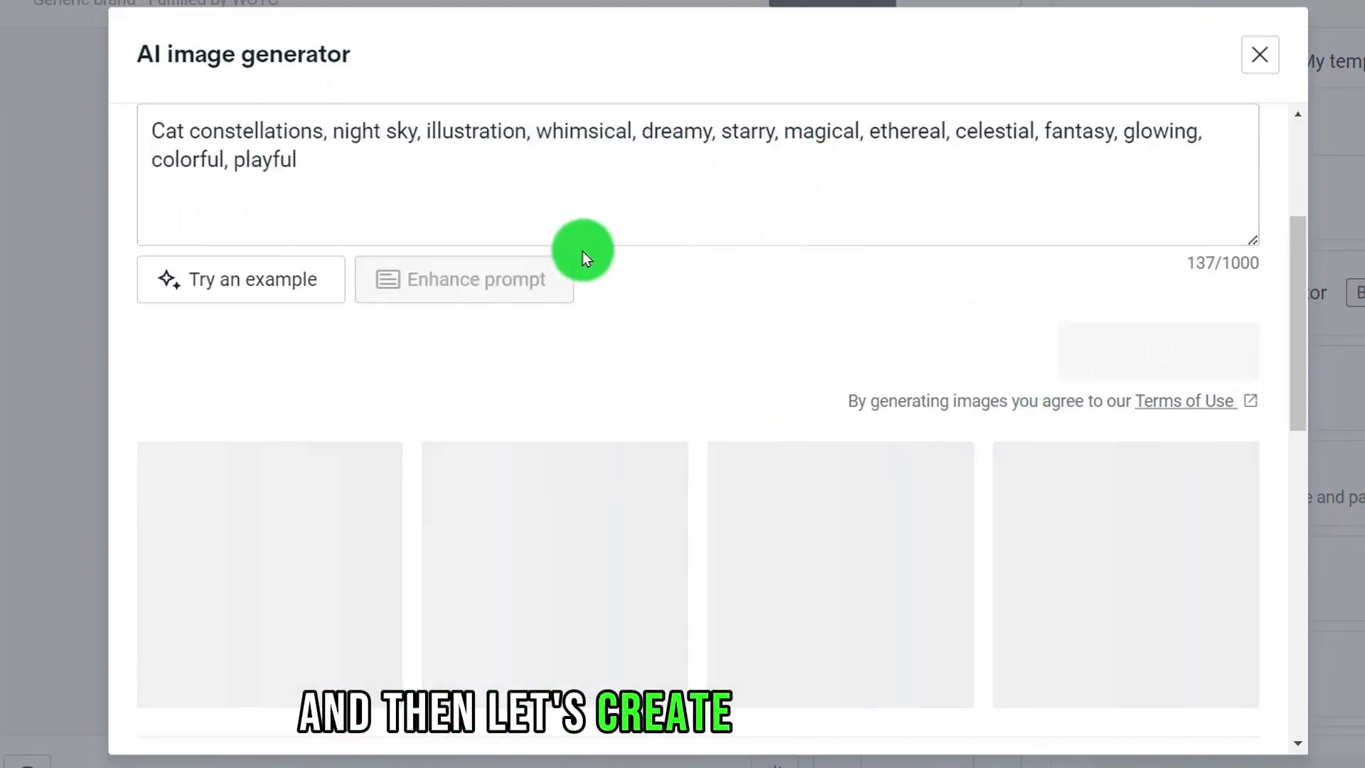
scroll(671, 426, "down", 2)
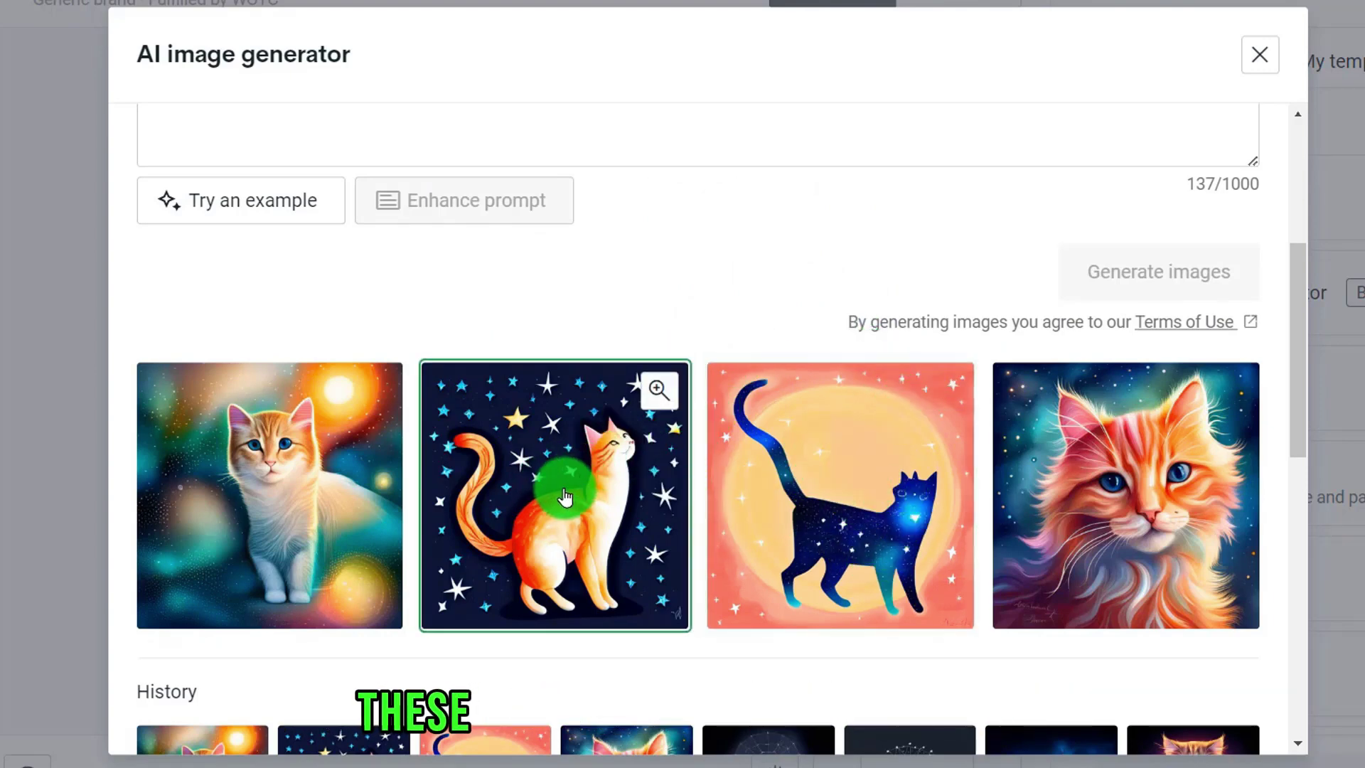
left_click(686, 445)
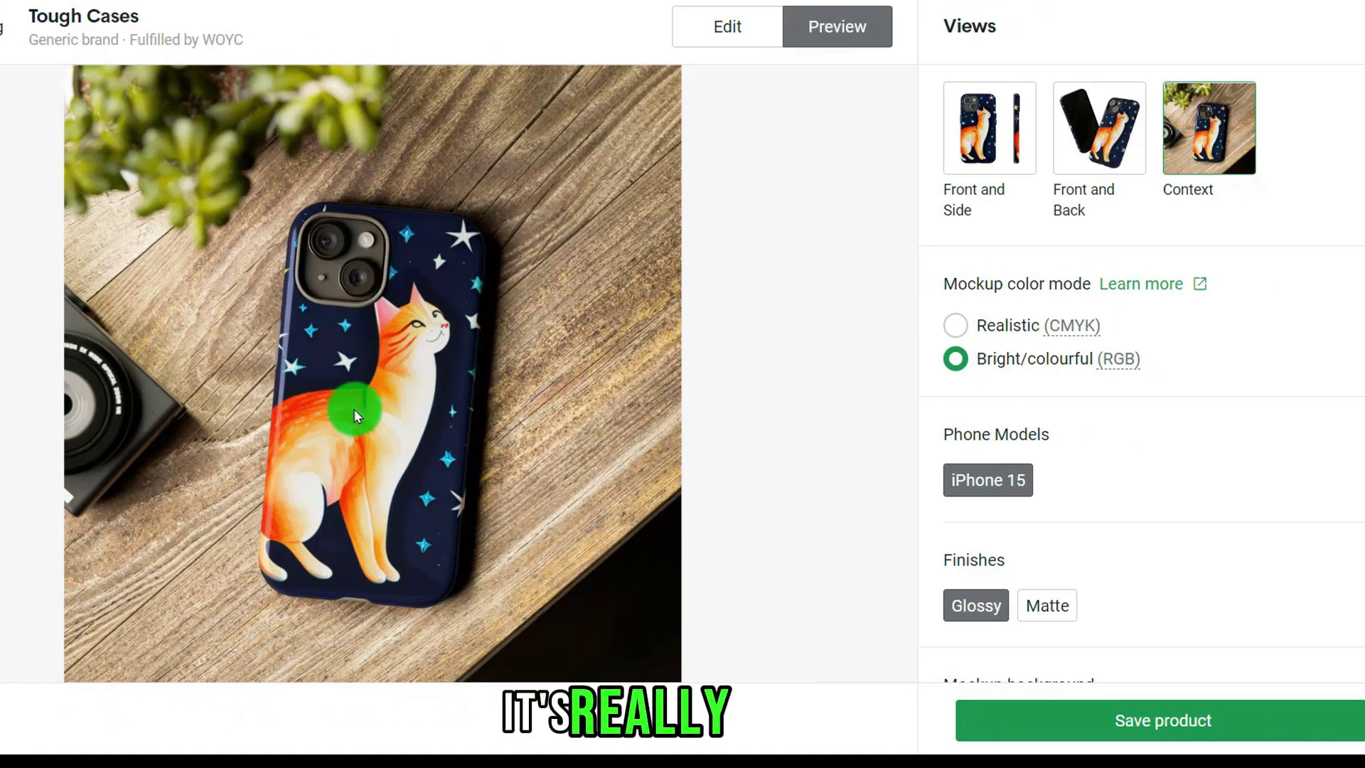
Step: Save the starry cat case design and open its Tough Cases product page
scroll(1066, 569, "down", 1)
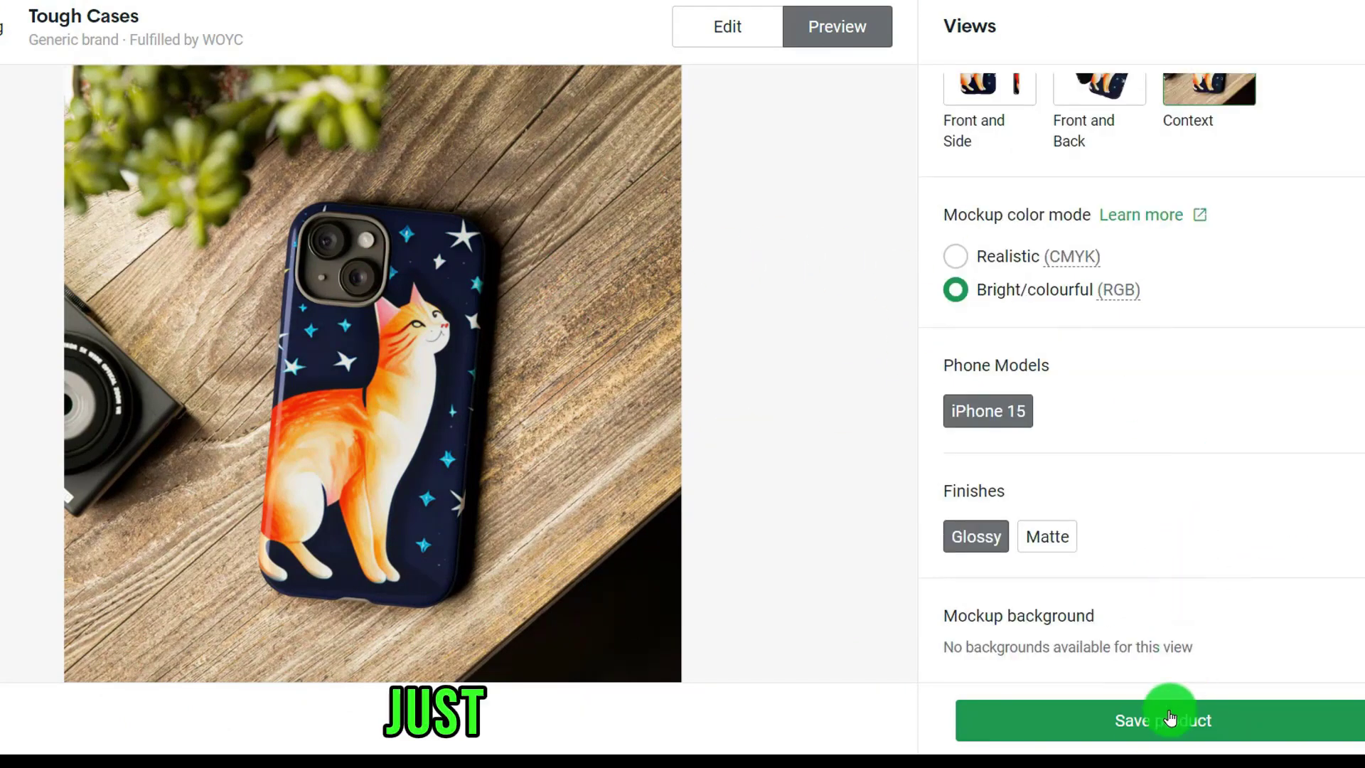
left_click(1177, 721)
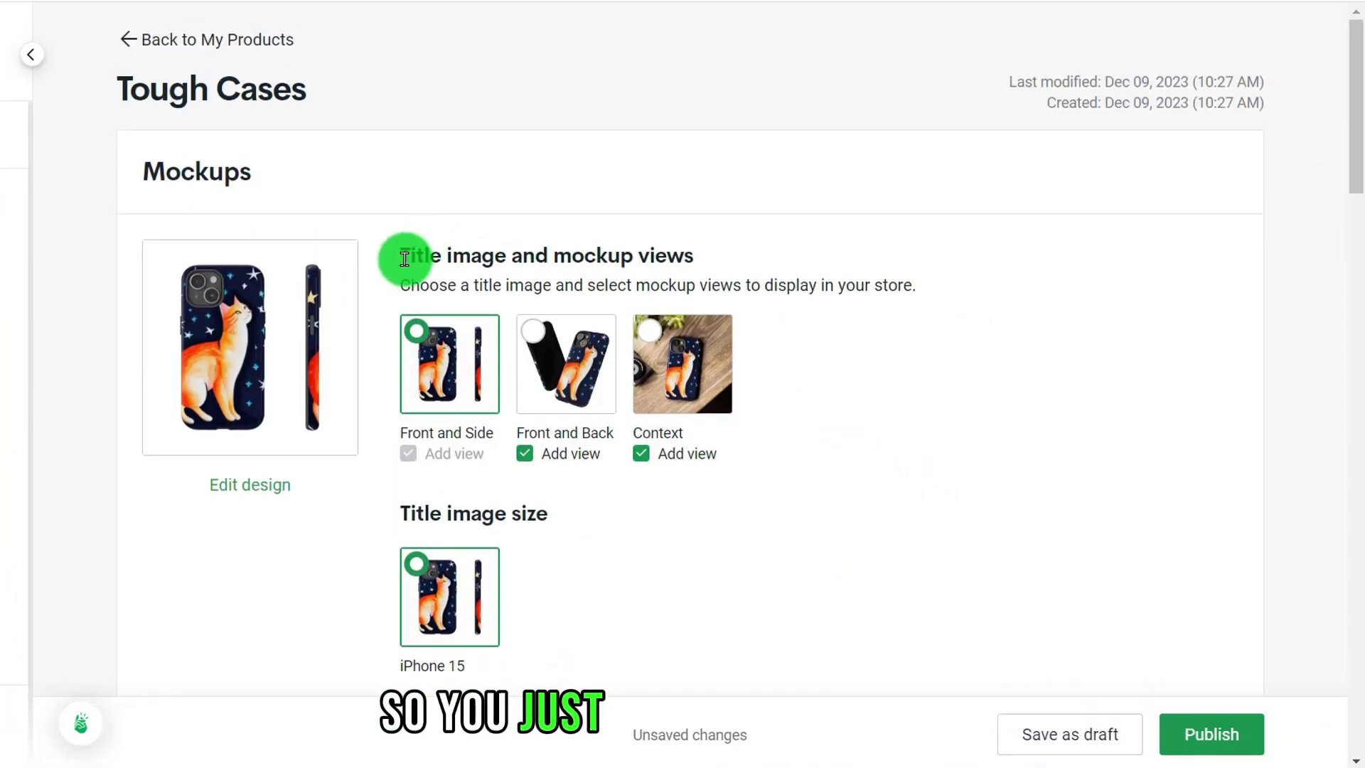
Step: Select the iPhone 15 variants in the pricing table: USD 24.75 retail, USD 9.90 profit, 40% margin
scroll(604, 292, "down", 4)
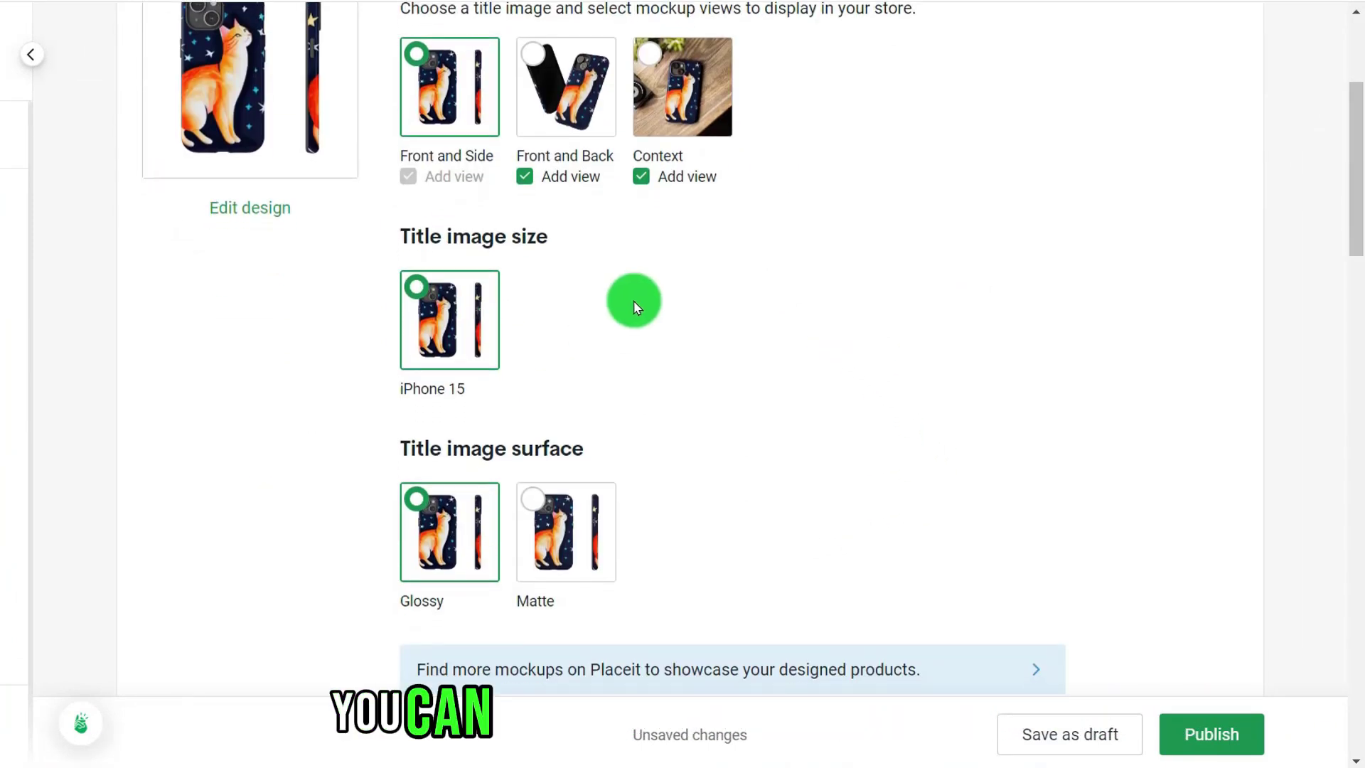
scroll(746, 482, "down", 2)
scroll(1270, 497, "down", 12)
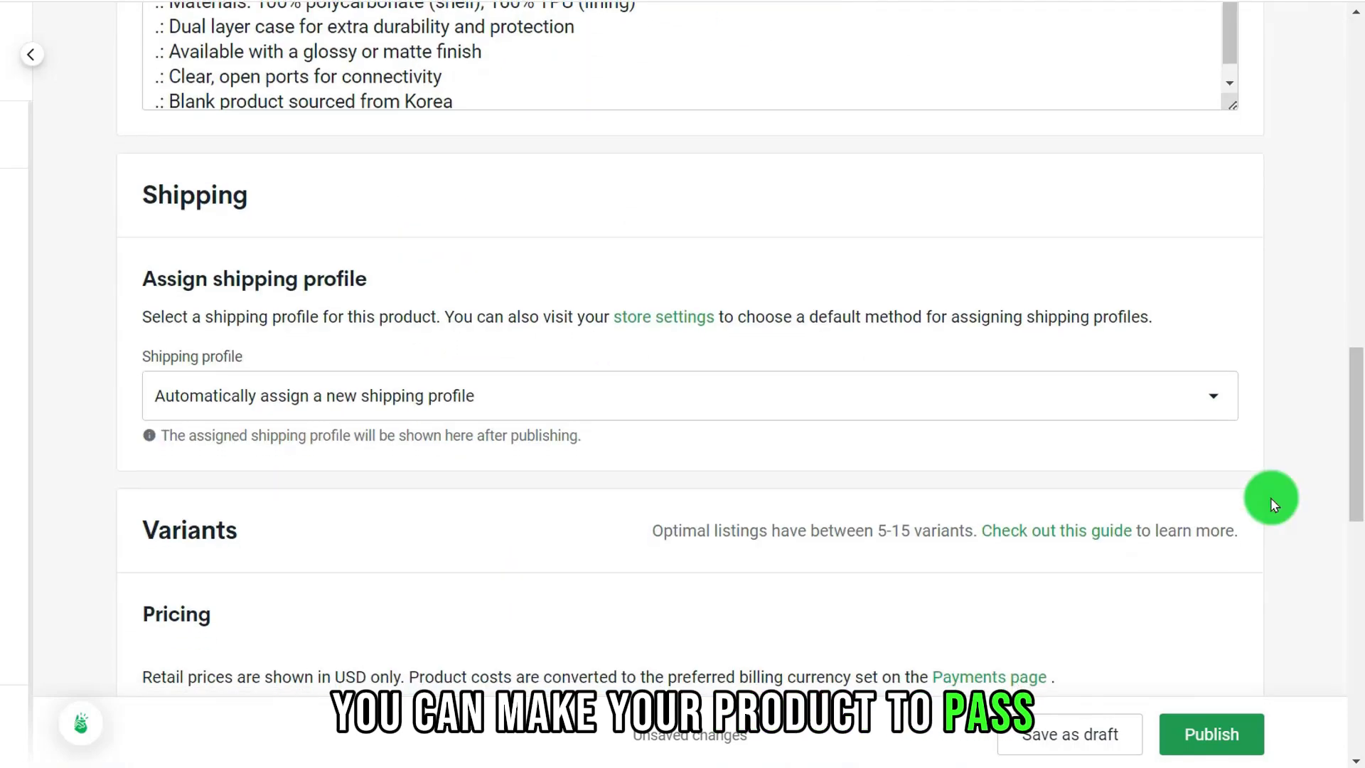
scroll(1268, 491, "down", 3)
scroll(640, 413, "right", 3)
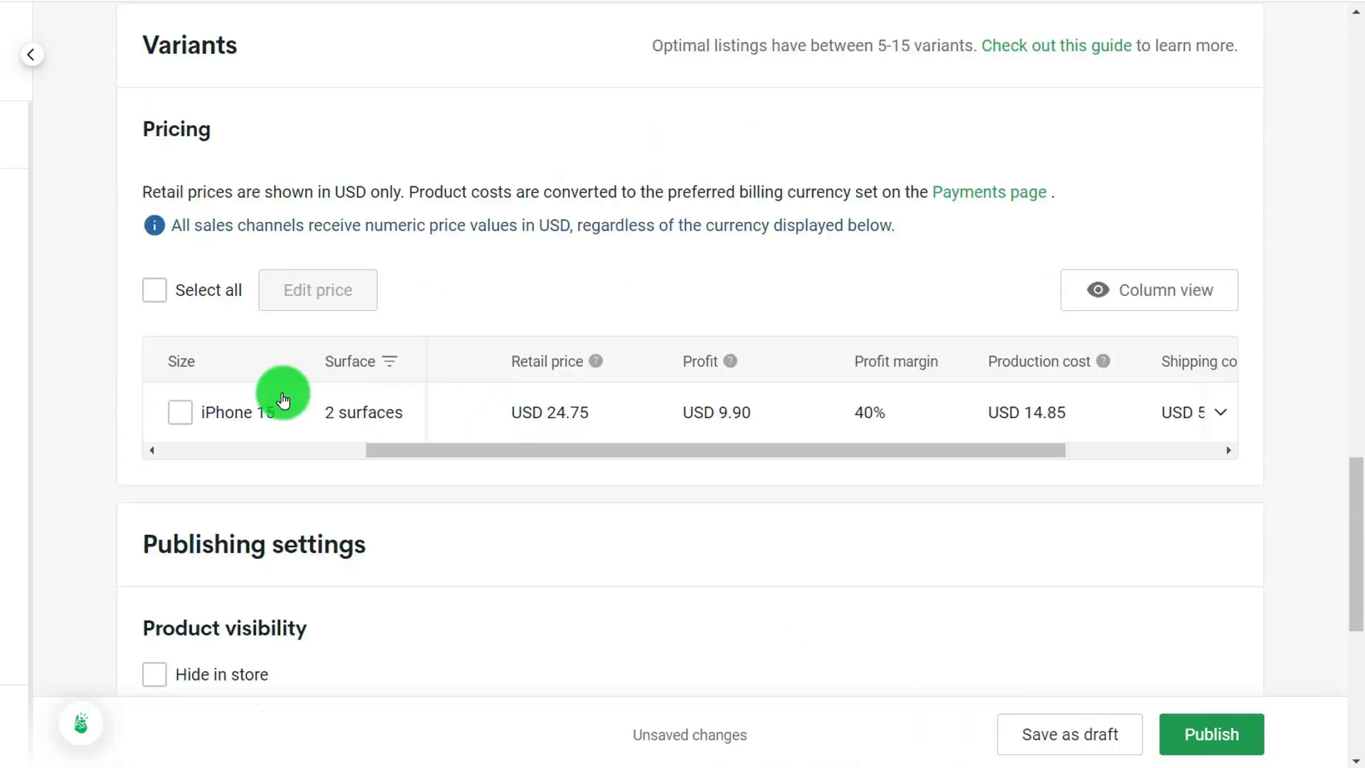
left_click(180, 413)
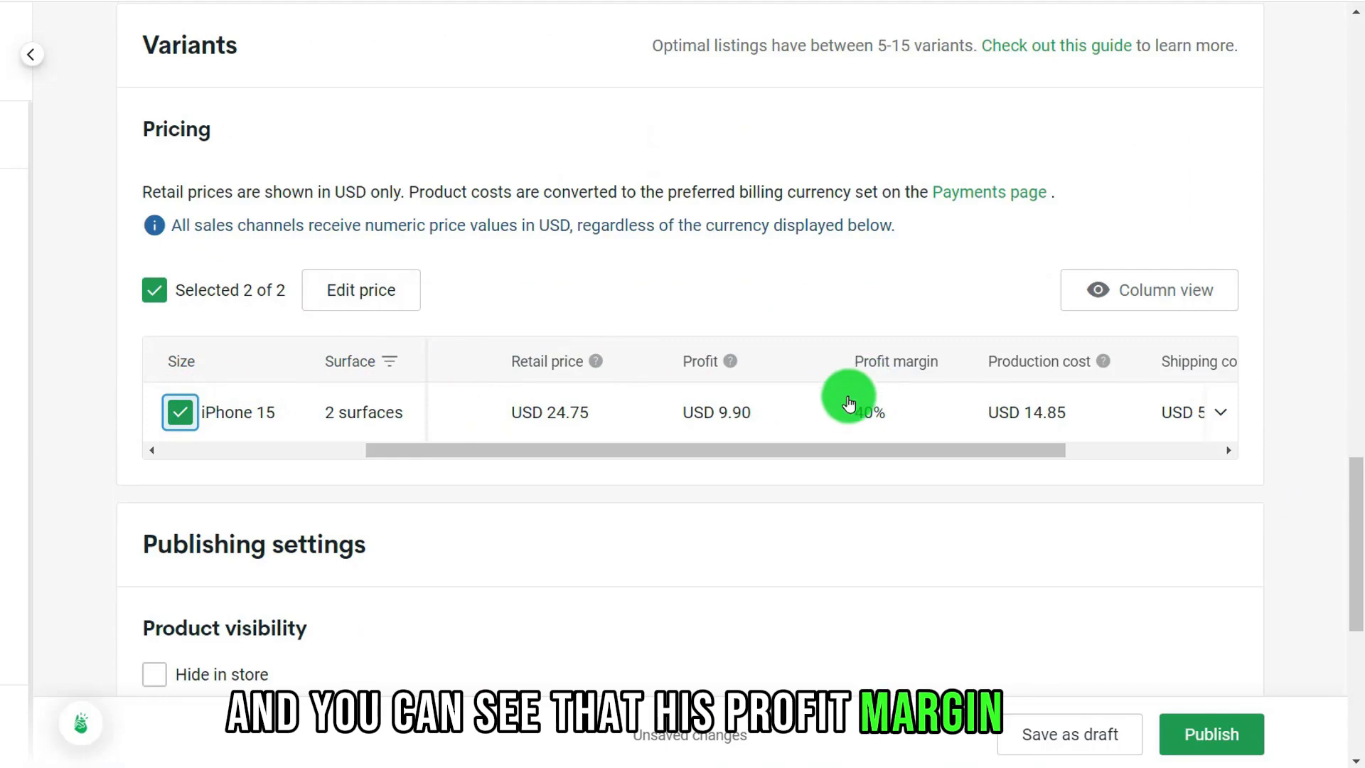
scroll(676, 448, "left", 1)
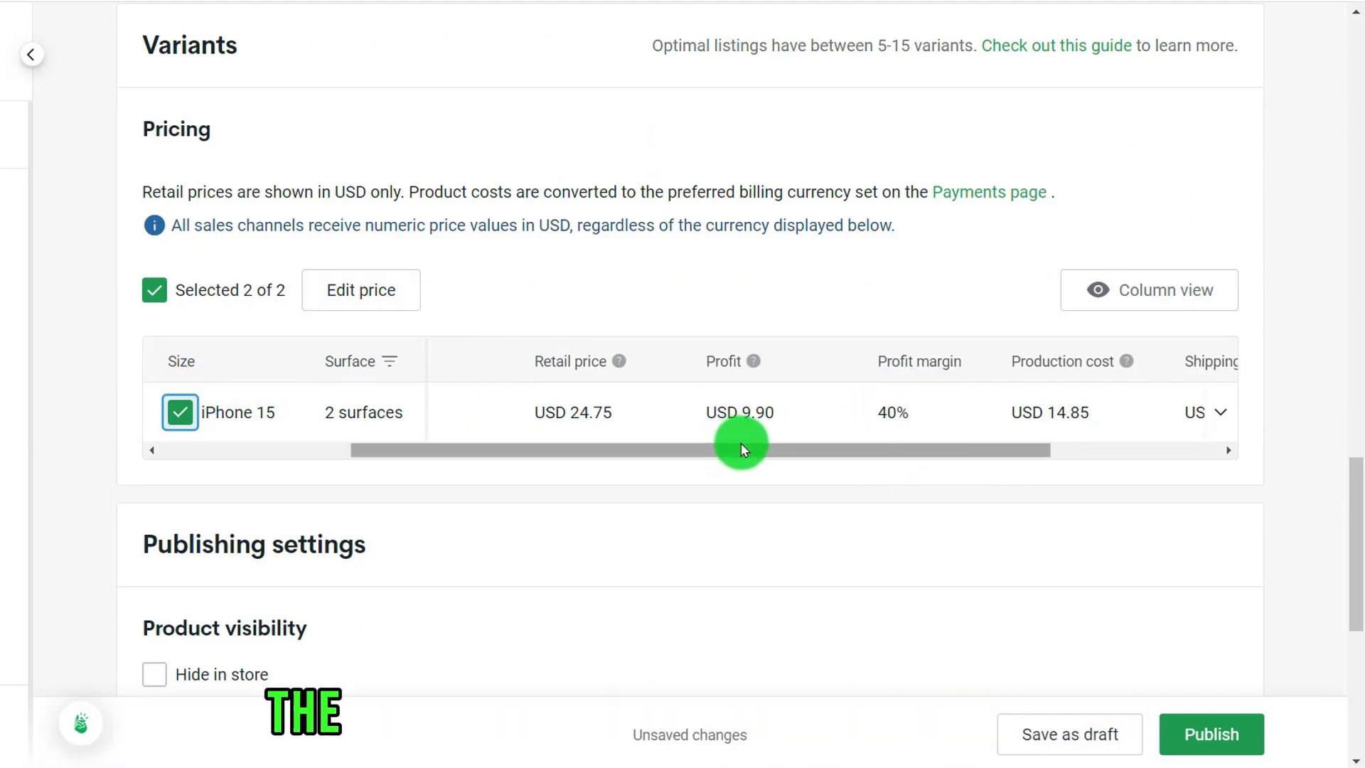
scroll(746, 449, "right", 1)
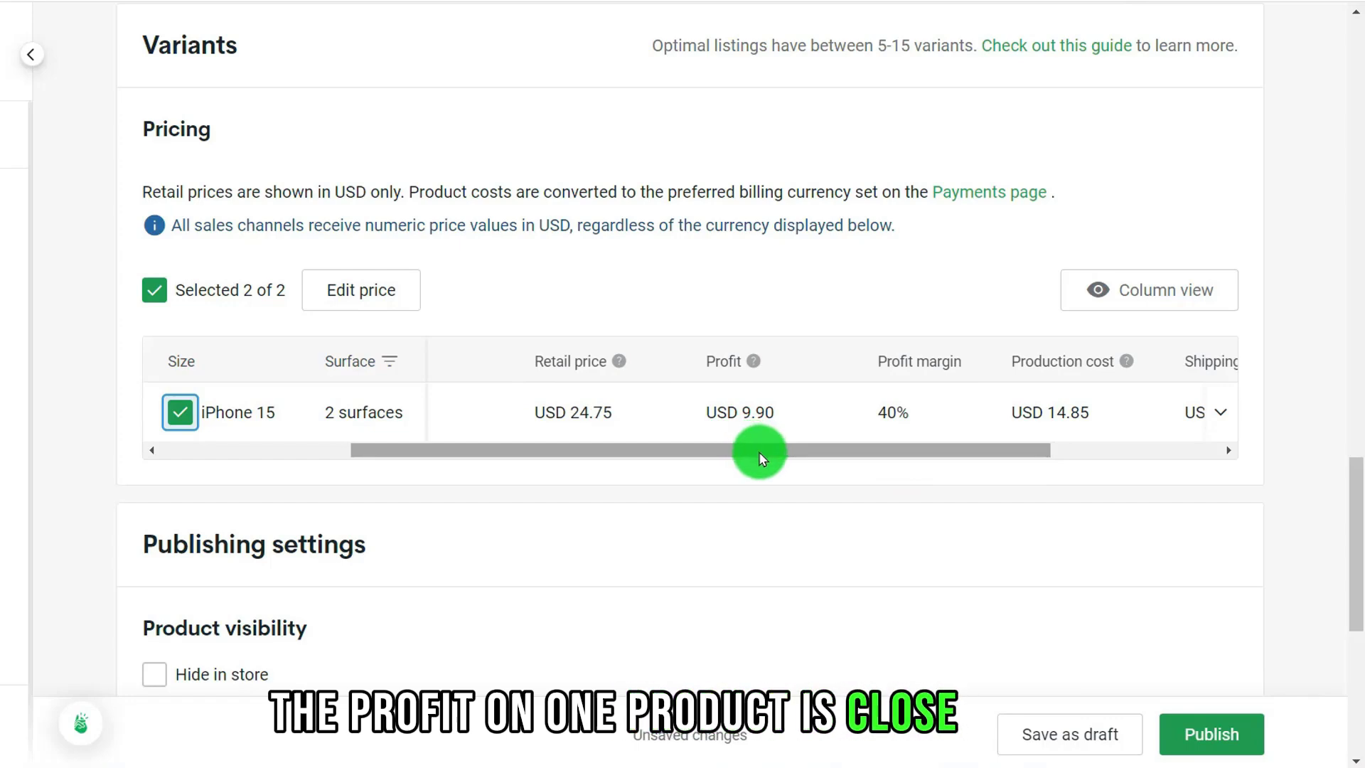
Step: Highlight the $94,543 monthly revenue figure in the shop analysis details
scroll(758, 268, "up", 4)
scroll(457, 201, "up", 5)
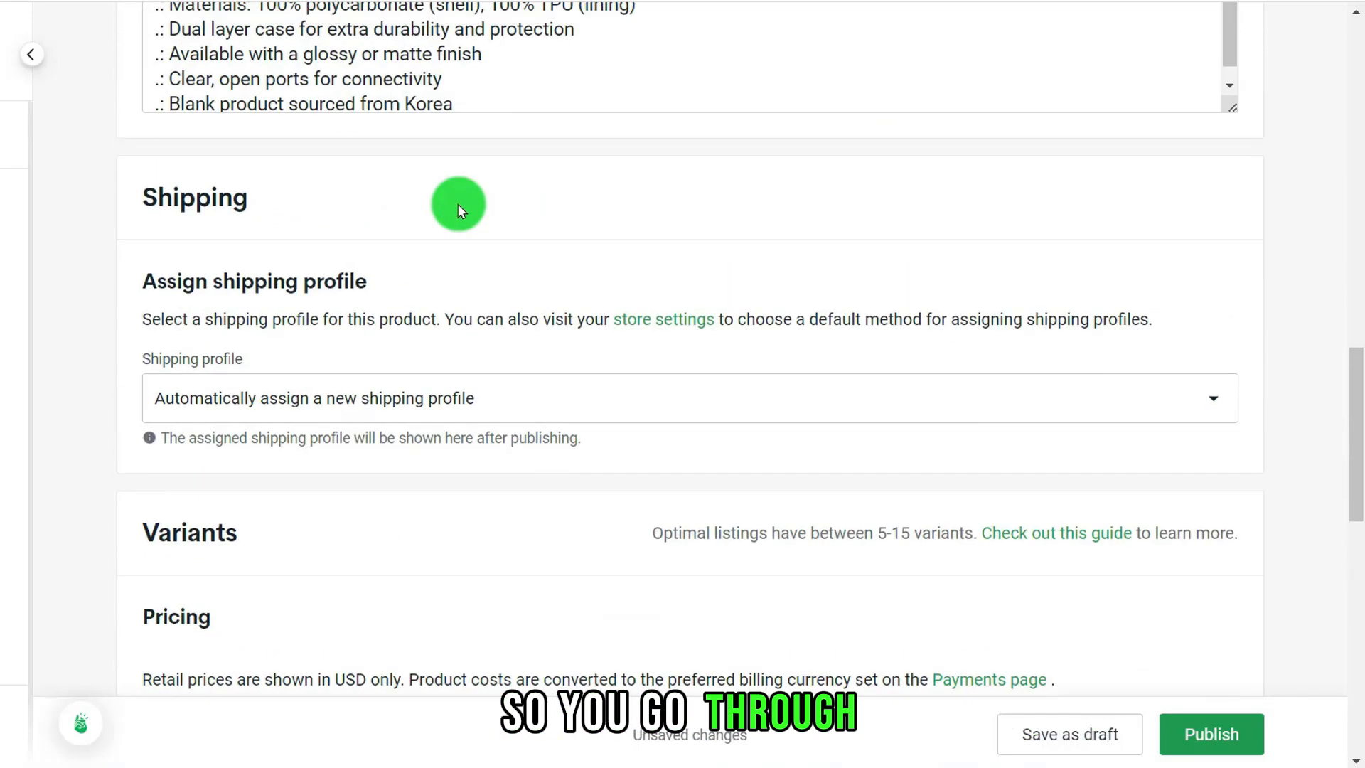
scroll(384, 206, "up", 1)
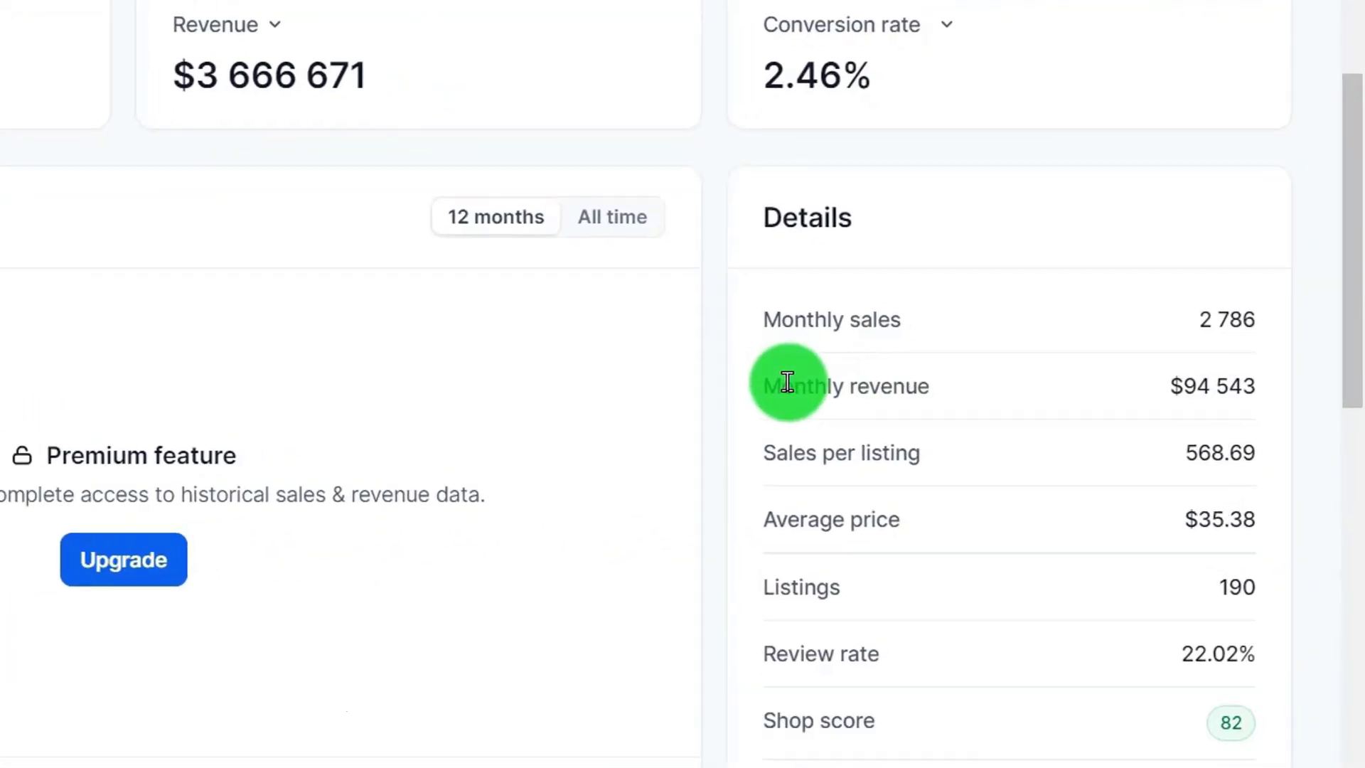
left_click_drag(786, 381, 936, 402)
left_click(1020, 387)
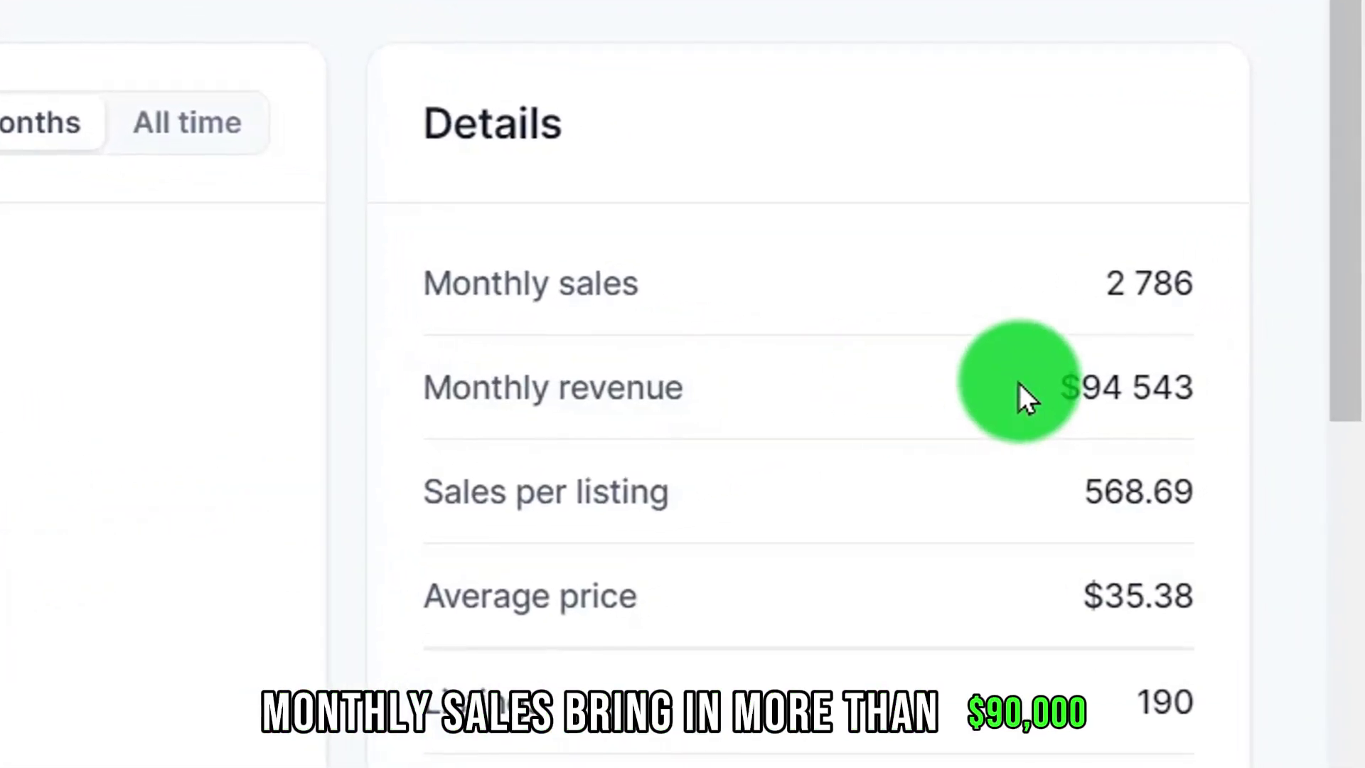
scroll(1020, 387, "up", 10)
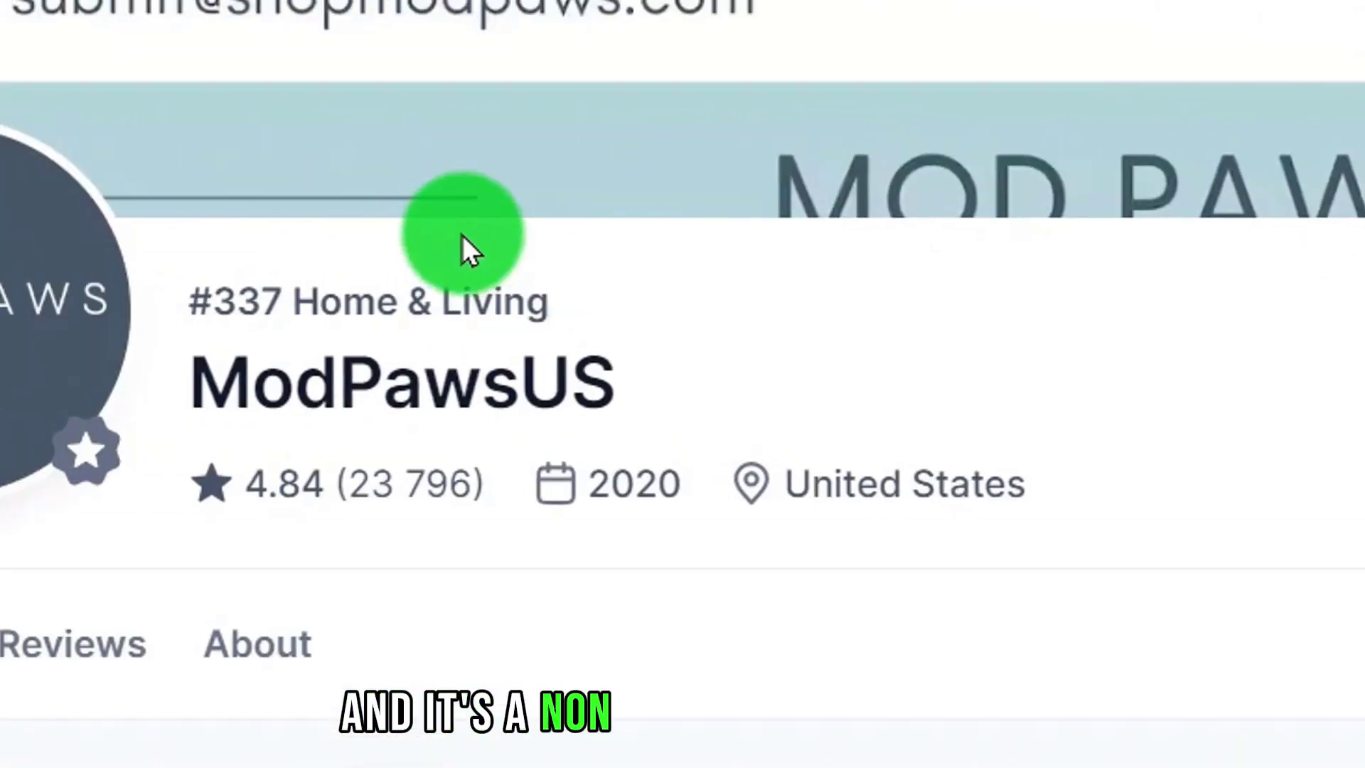